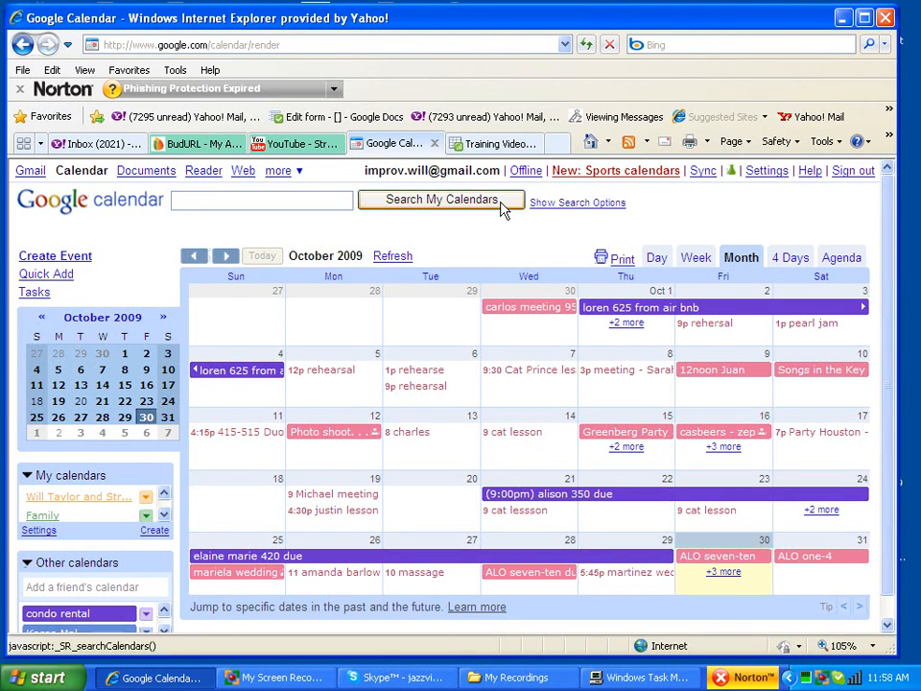
Leave the training videos sheet and load the Google Docs home page at docs.google.com.
click(493, 143)
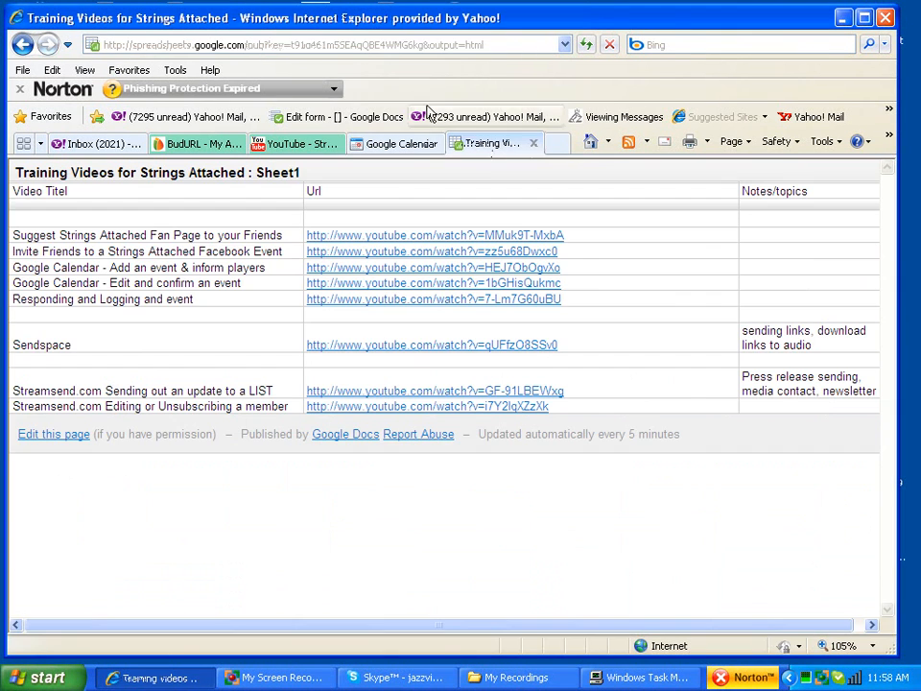
click(307, 45)
text(docs.)
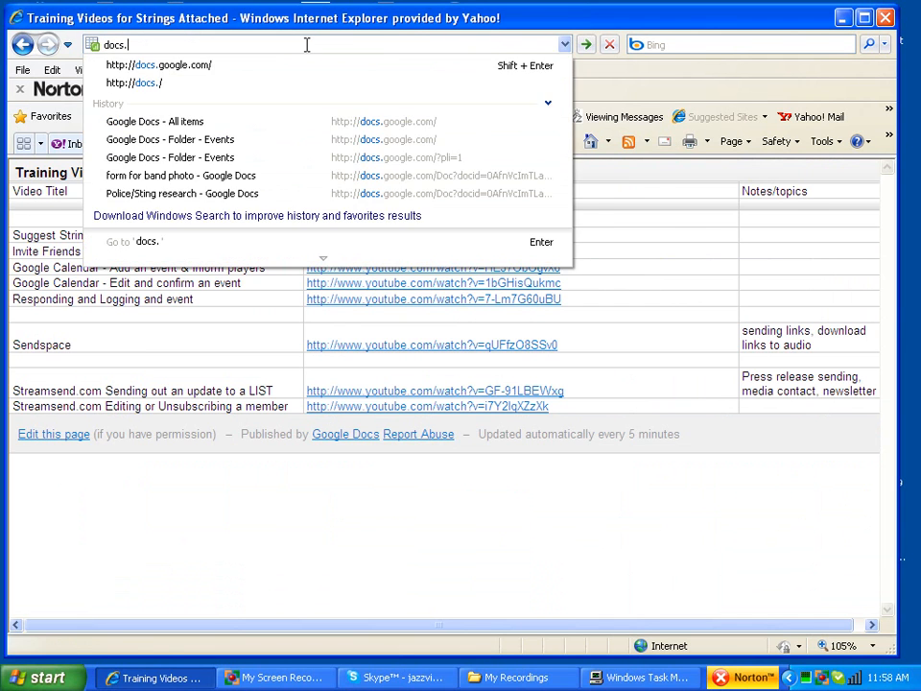
key(Down)
key(Return)
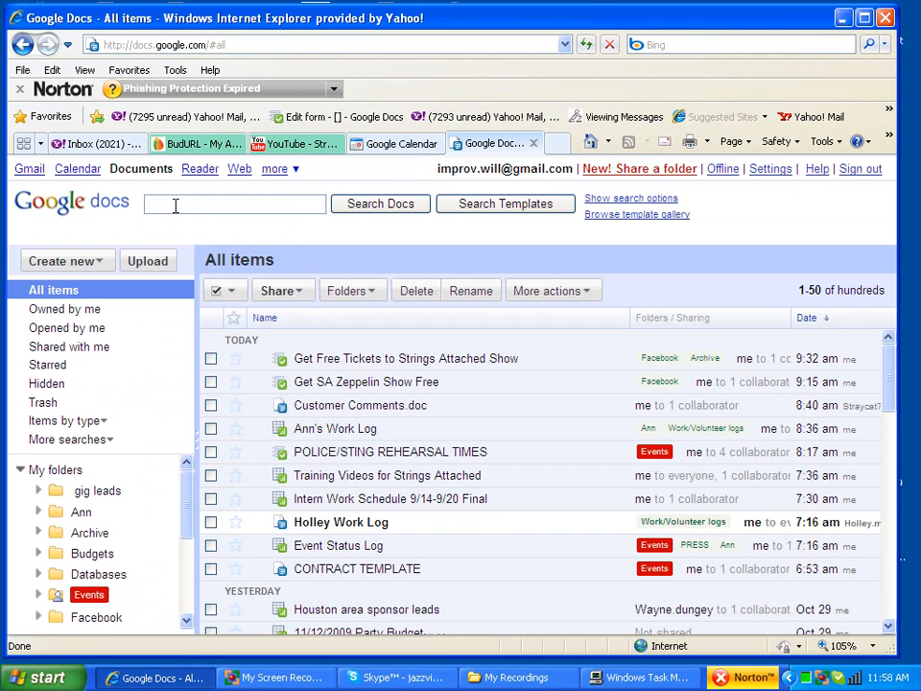
Search the documents for "event", open the Event Status Log spreadsheet and select the event date cell of row 4.
text(events)
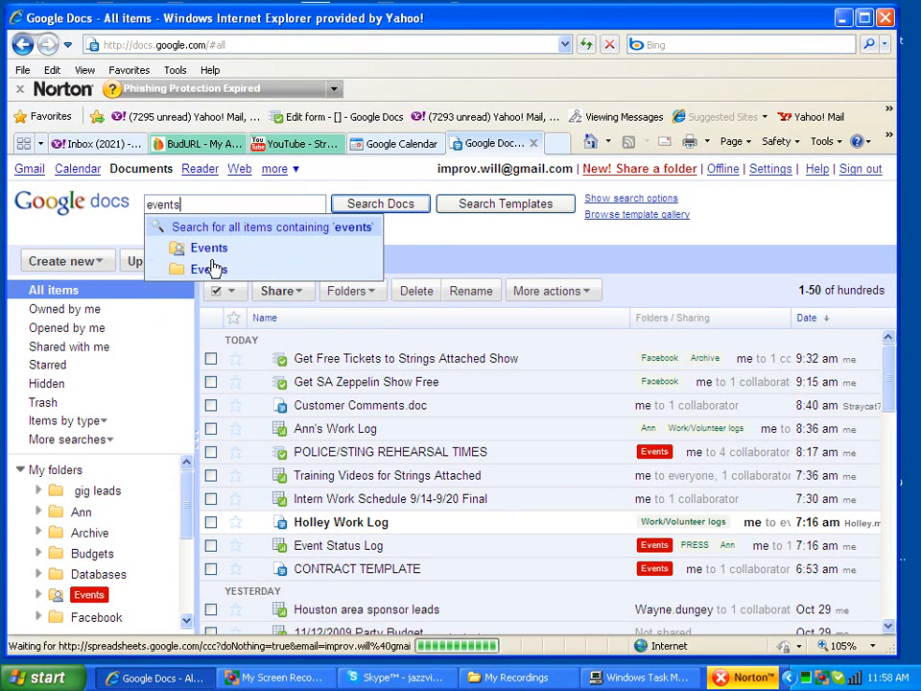
key(BackSpace)
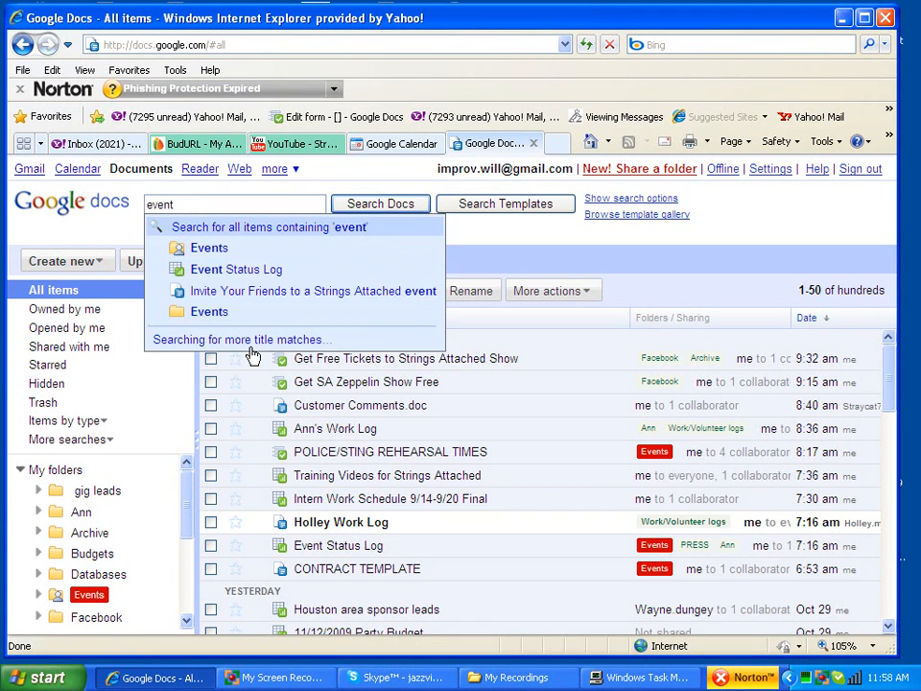
click(225, 276)
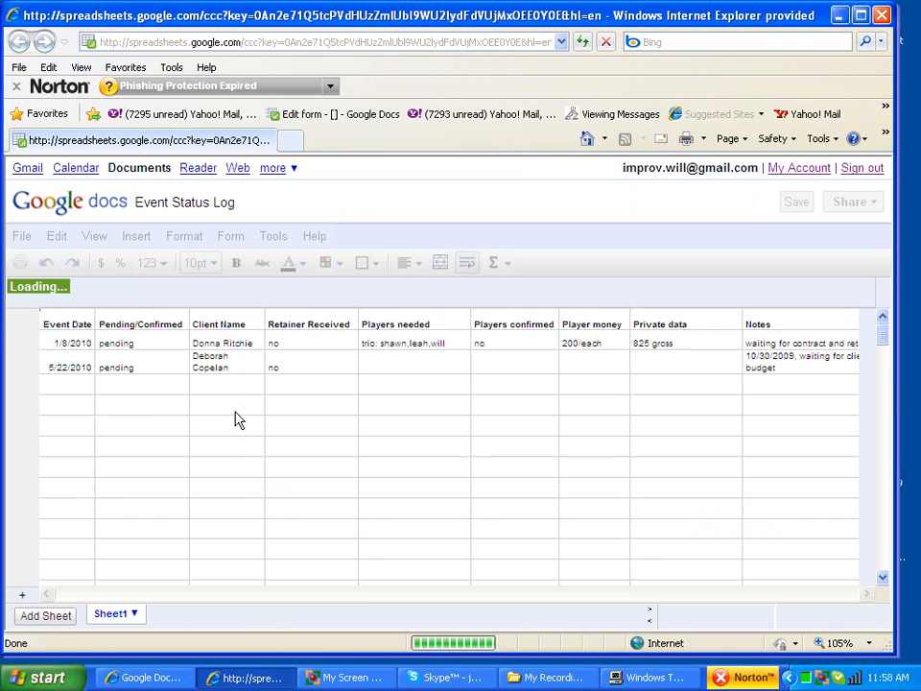
click(72, 392)
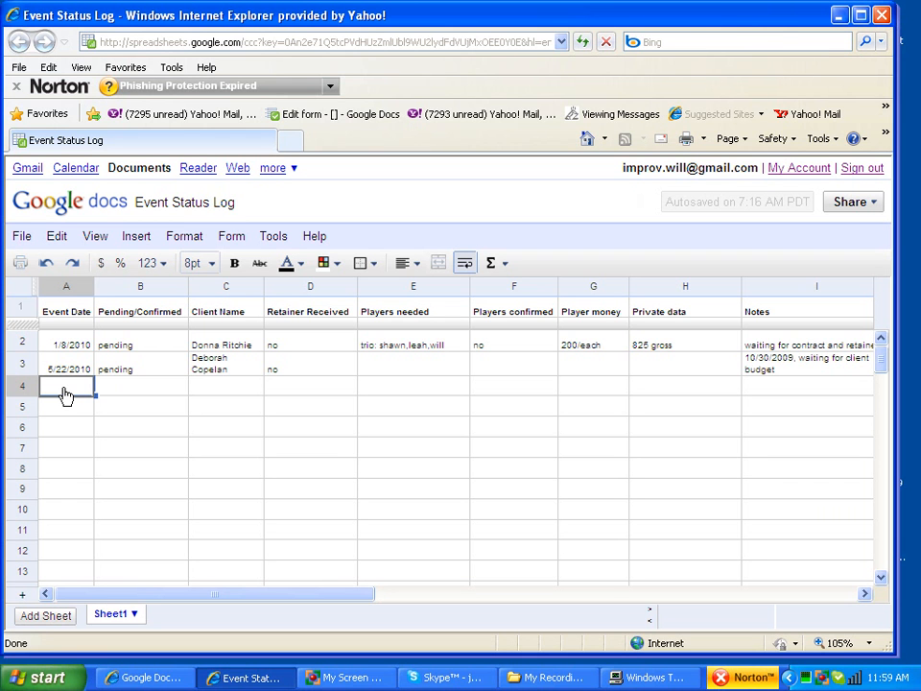
Open the 11/20/2009 wedding document from the Events folder and read its engagement details.
click(139, 678)
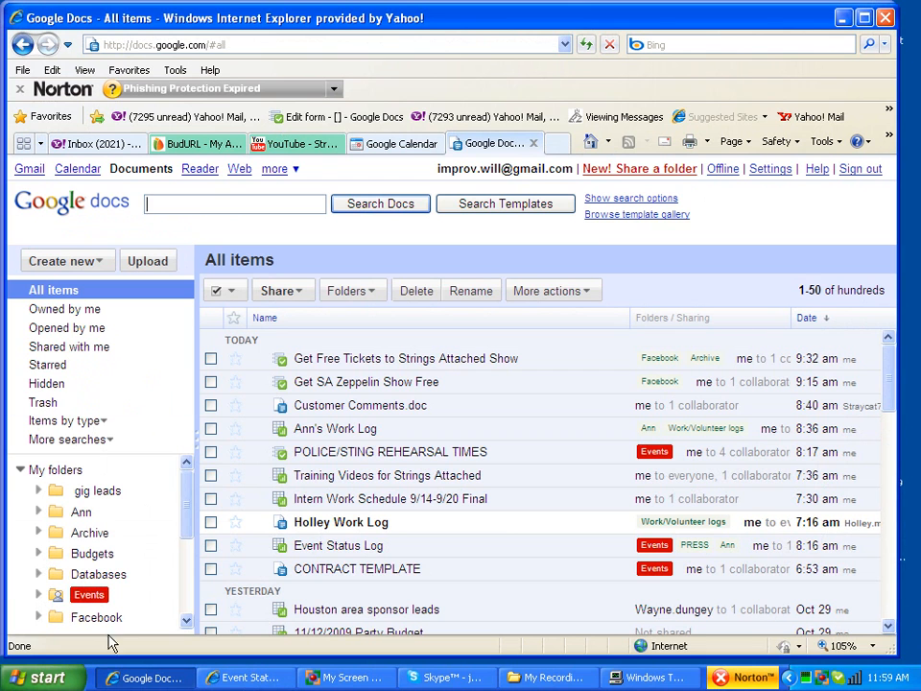
click(84, 597)
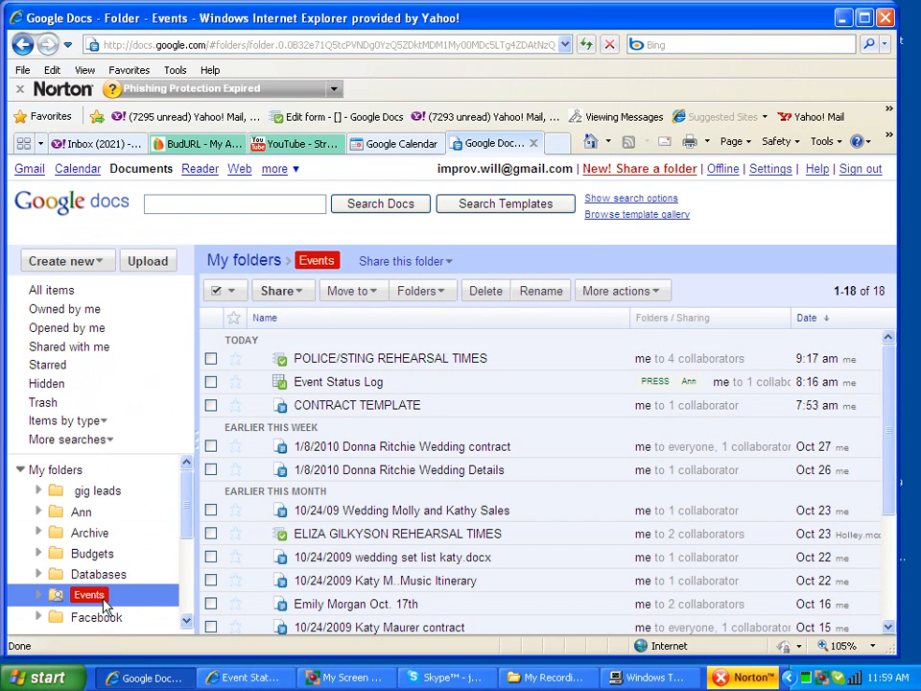
drag(187, 536, 185, 547)
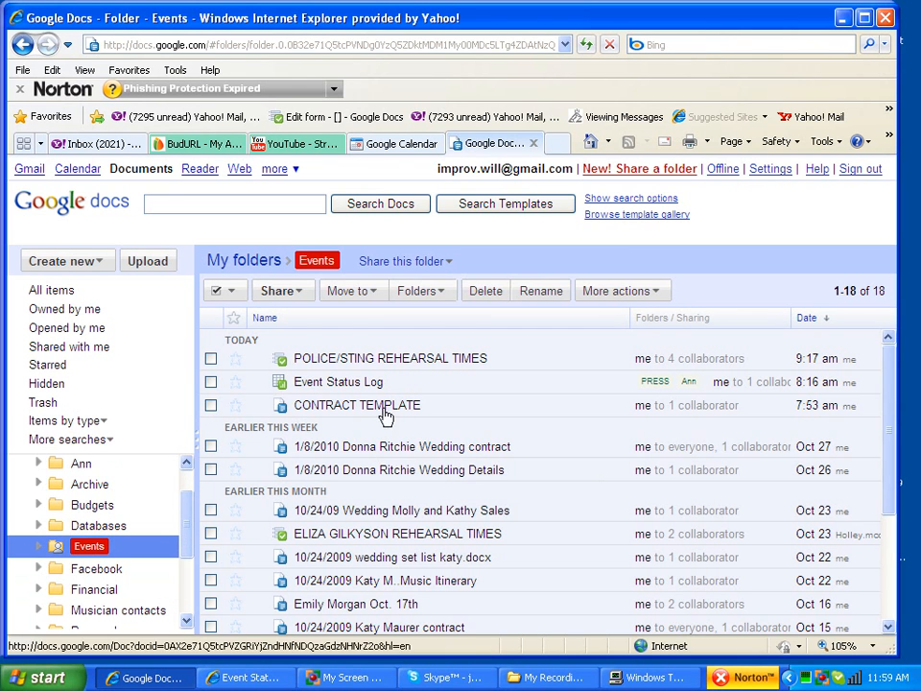
scroll(403, 451, down, 3)
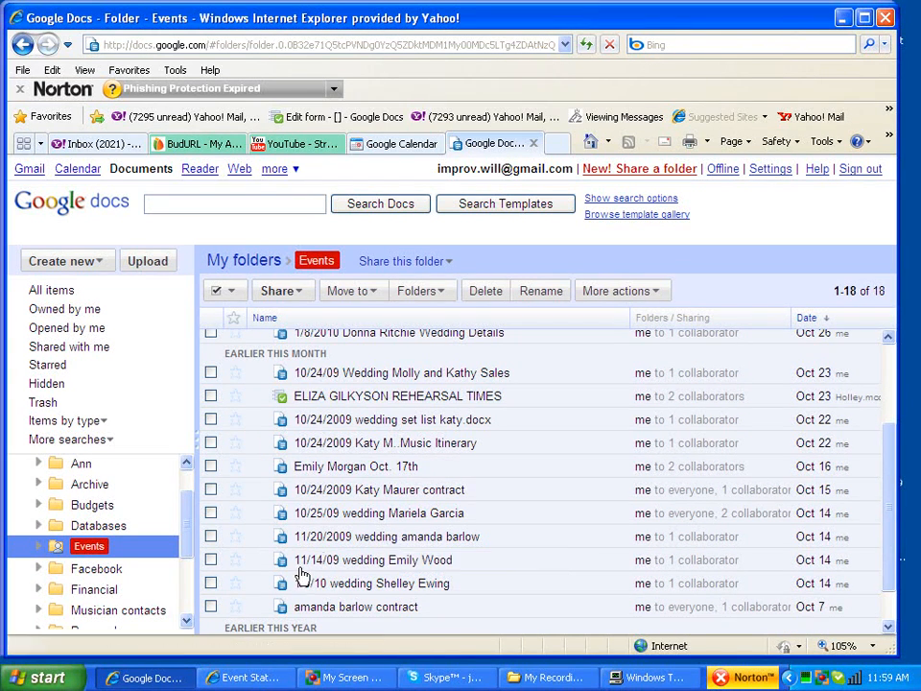
click(319, 537)
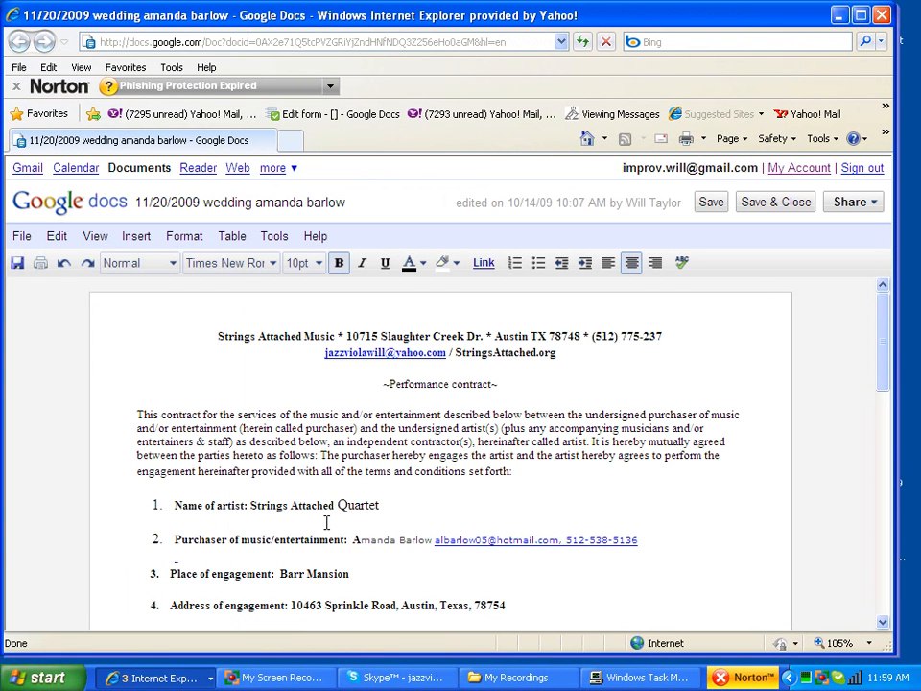
scroll(262, 497, down, 3)
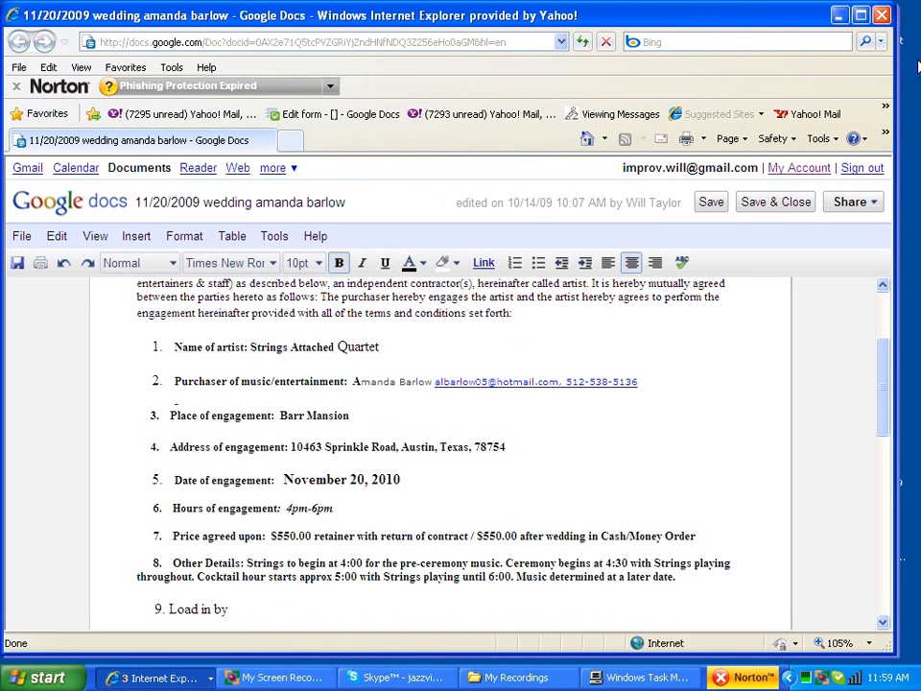
click(840, 15)
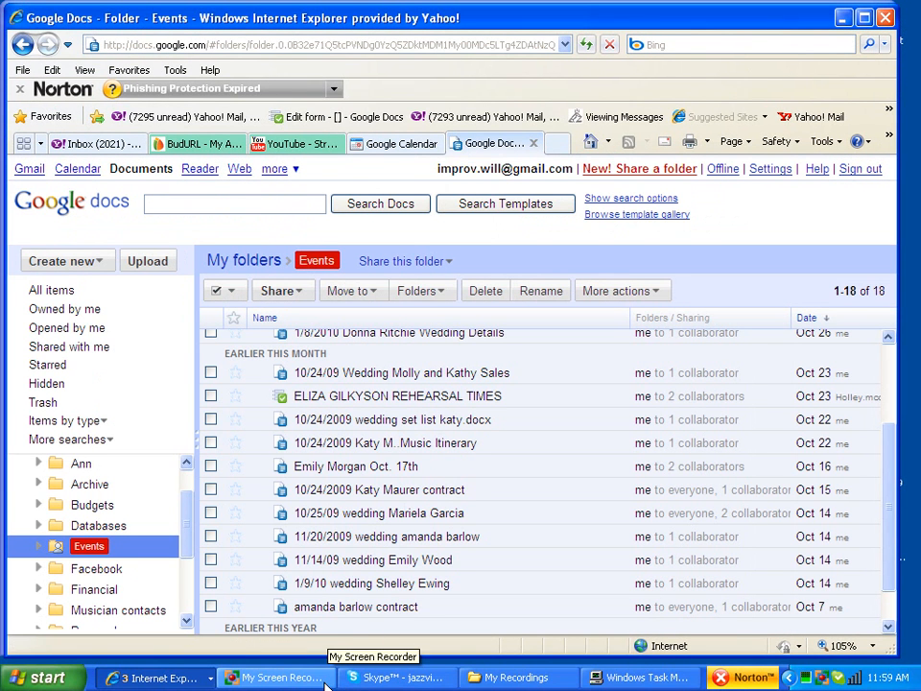
click(278, 678)
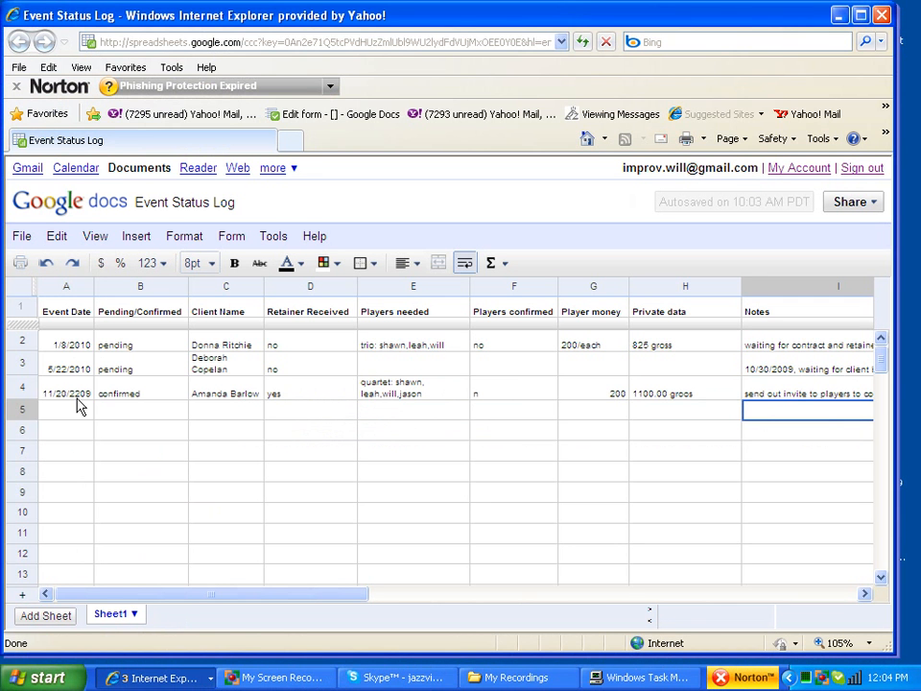
Review the row 4 entries in the Event Status Log, from event date and confirmation status through player money, private data and notes.
click(75, 399)
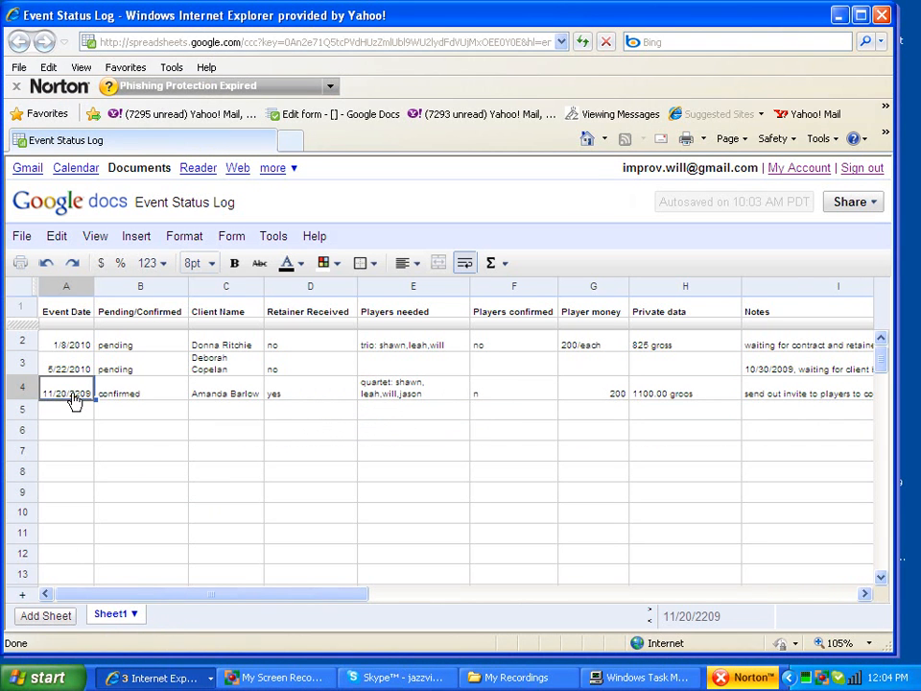
click(128, 401)
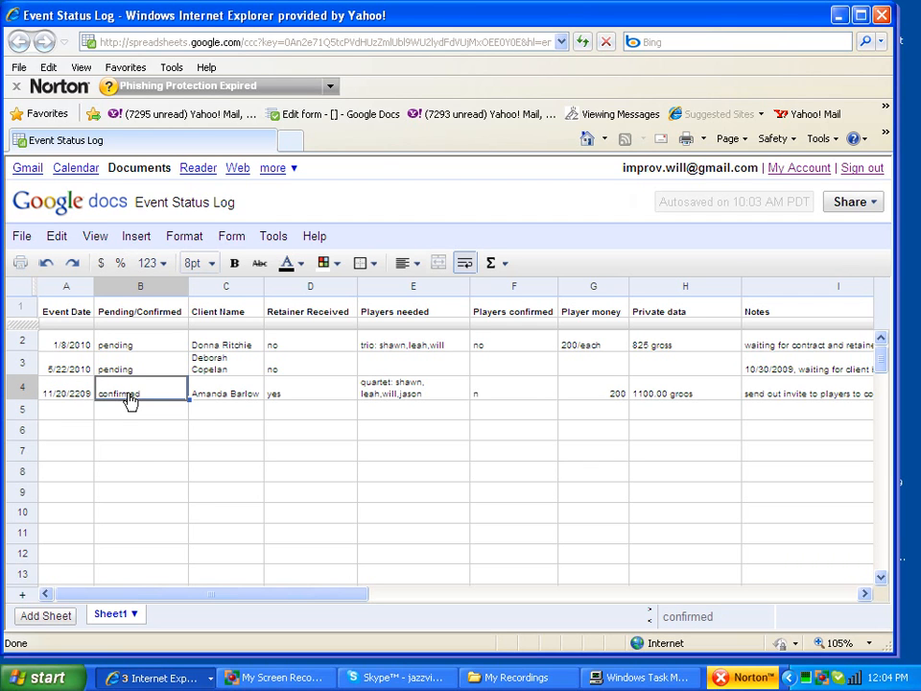
click(312, 395)
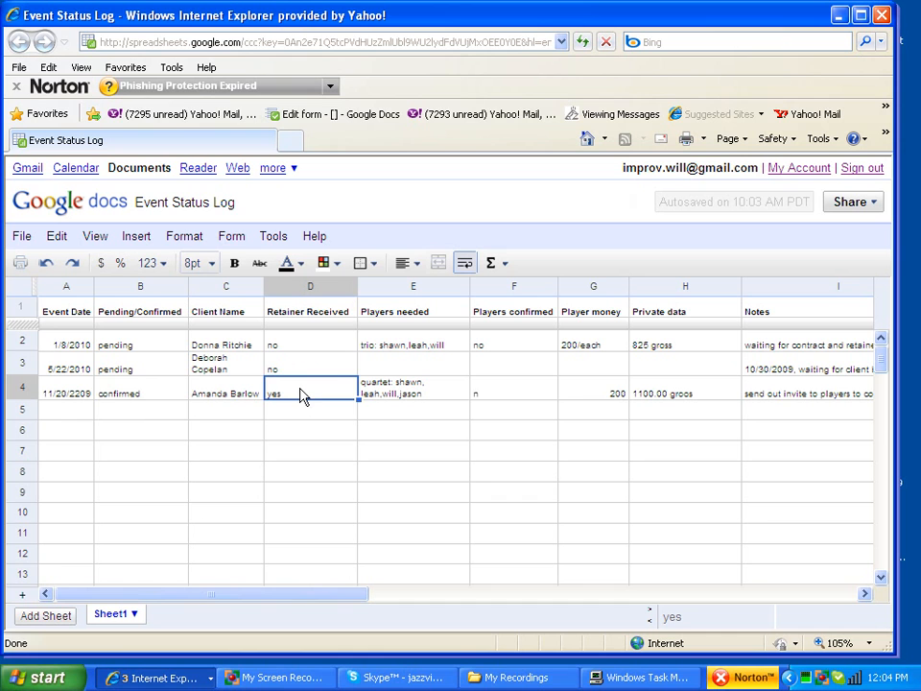
click(434, 403)
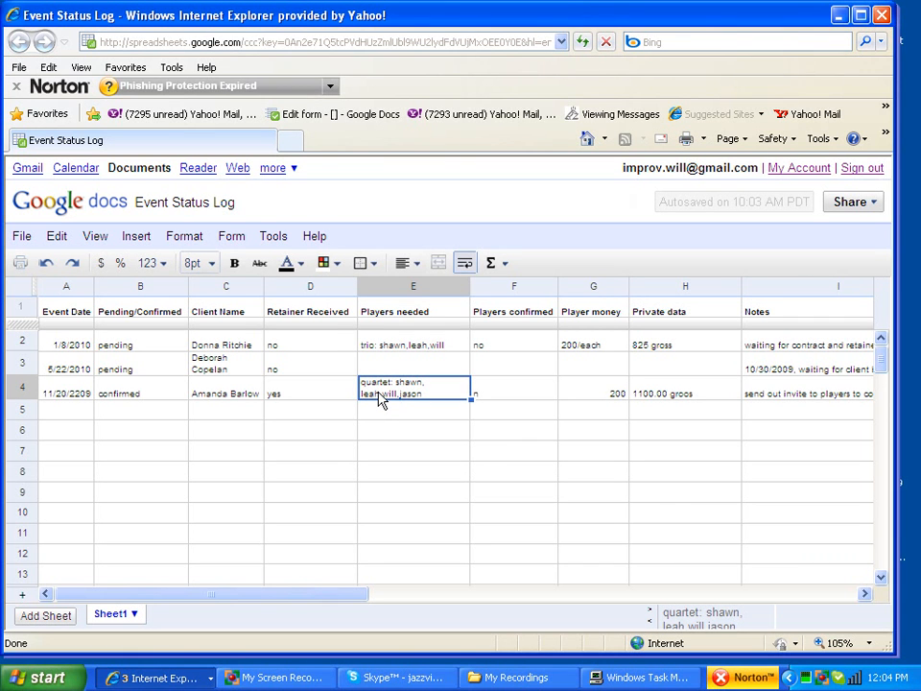
click(497, 399)
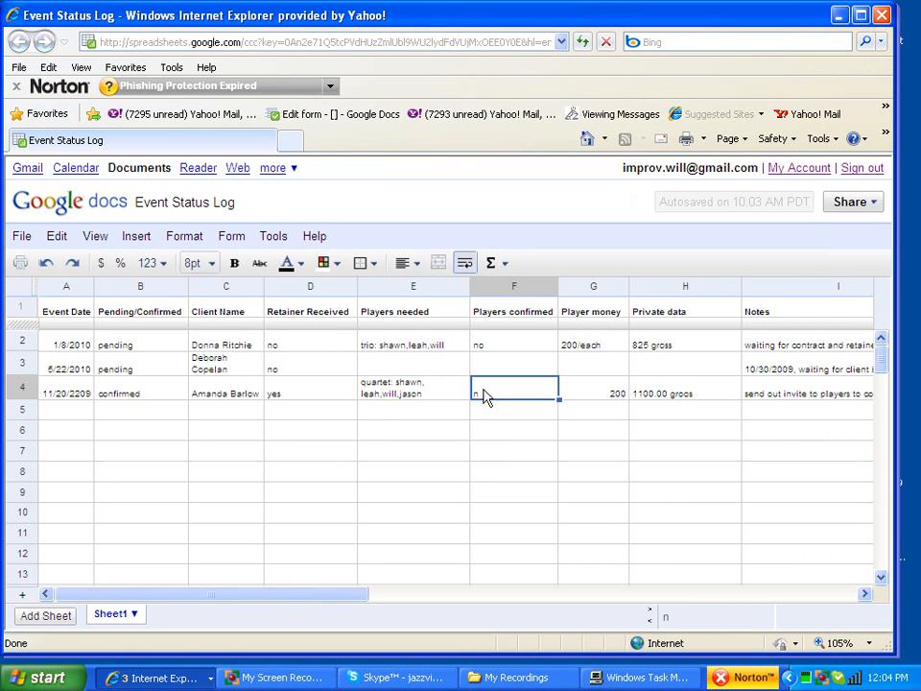
click(591, 401)
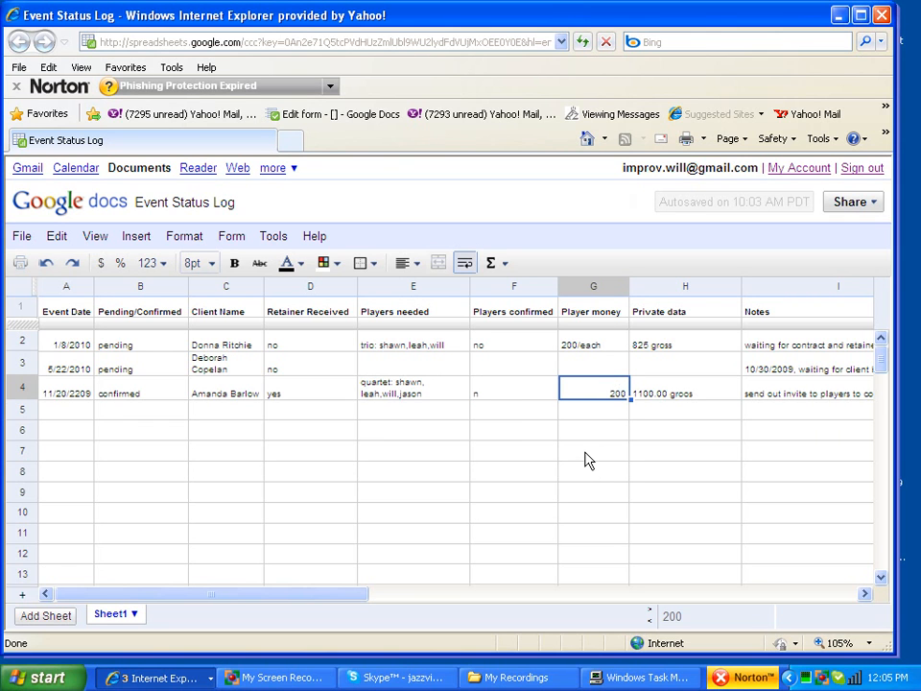
click(865, 595)
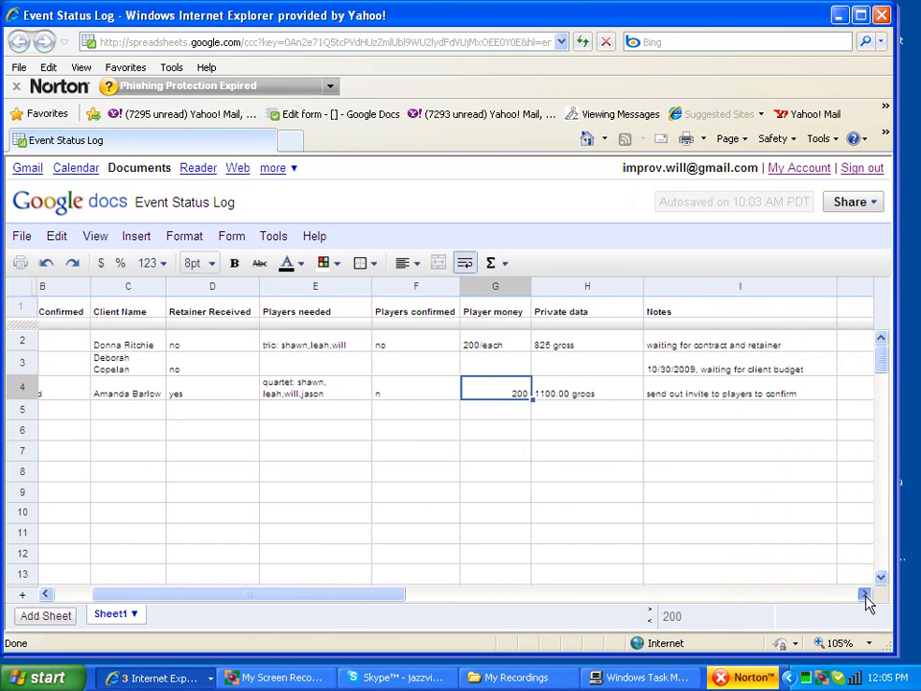
drag(865, 595, 865, 596)
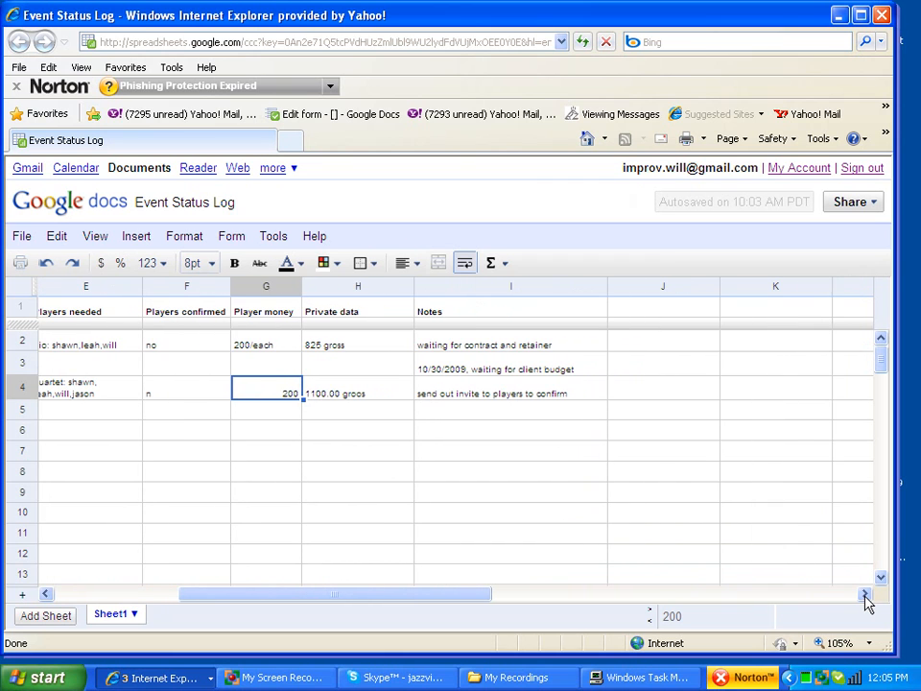
click(357, 386)
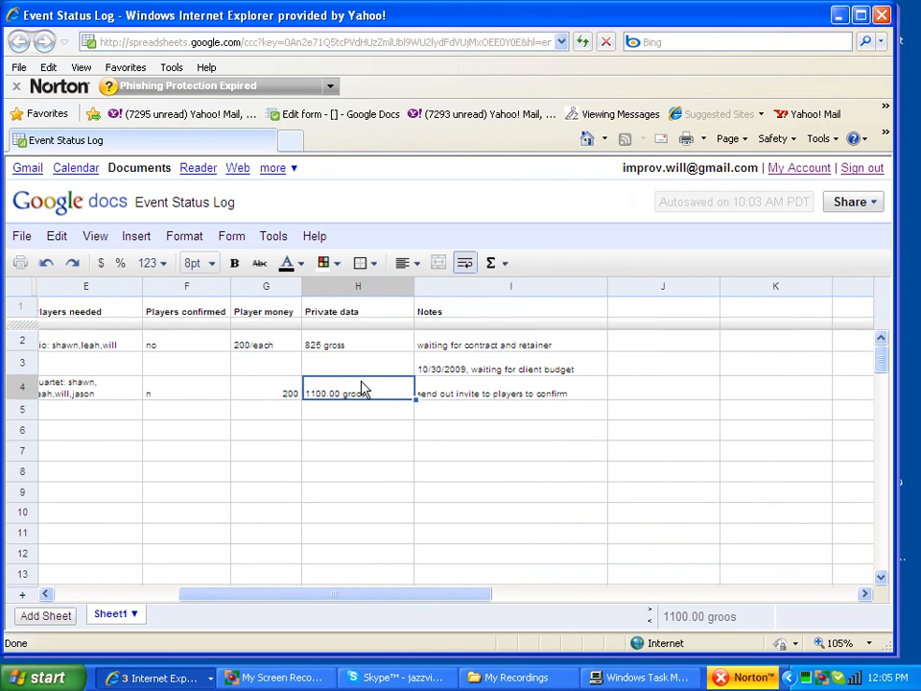
click(488, 394)
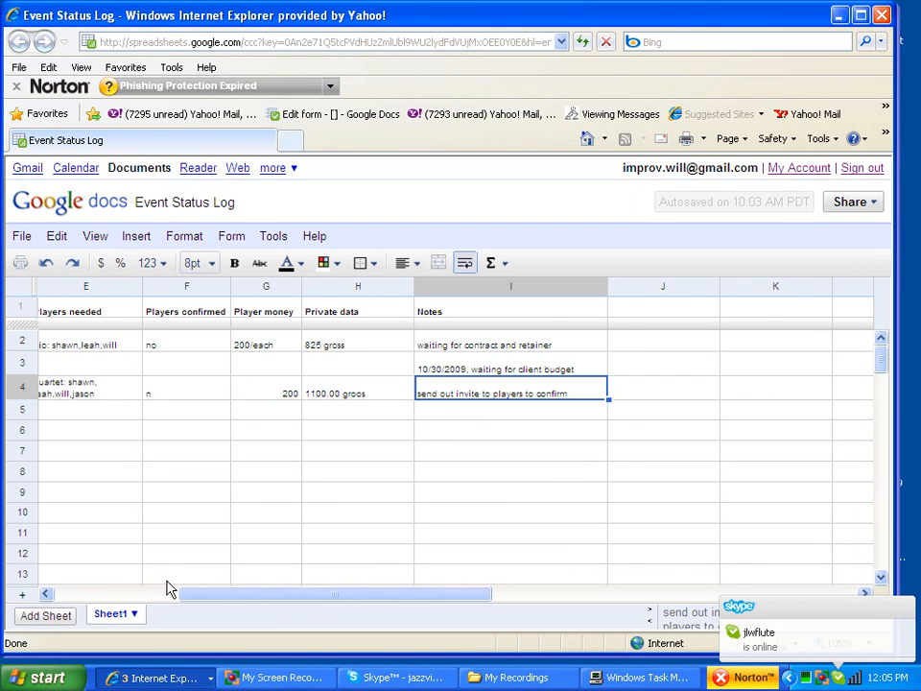
click(81, 594)
click(414, 473)
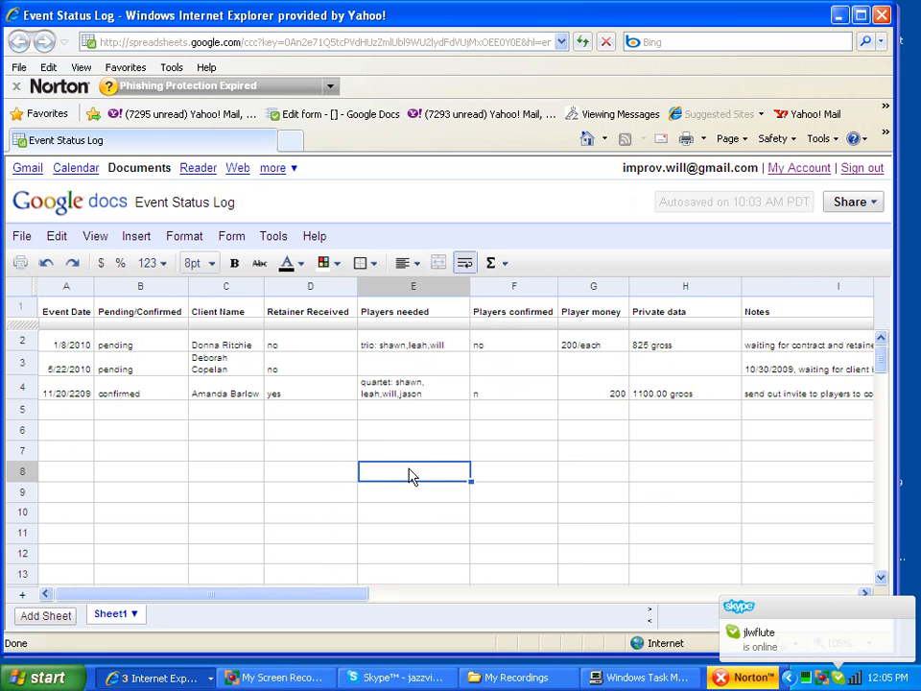
click(437, 431)
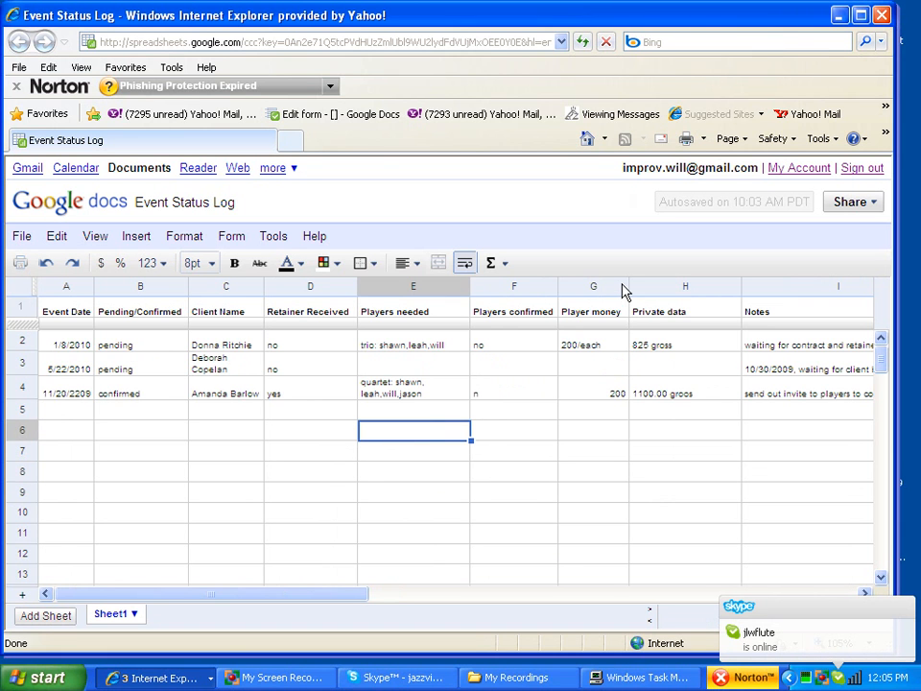
Return to Google Calendar and display November 2009 in the month view.
click(840, 16)
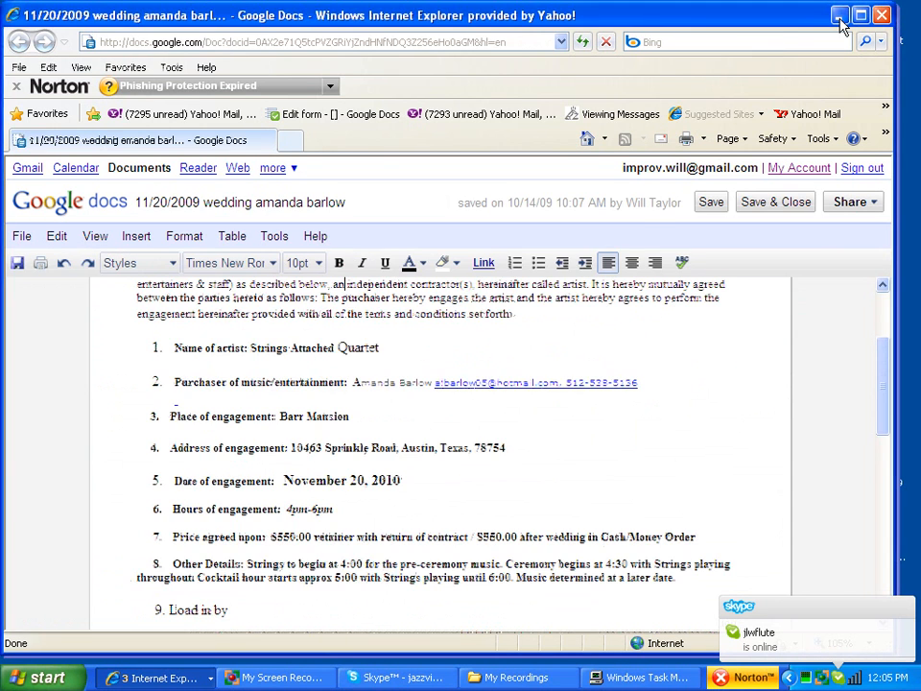
click(144, 677)
click(144, 646)
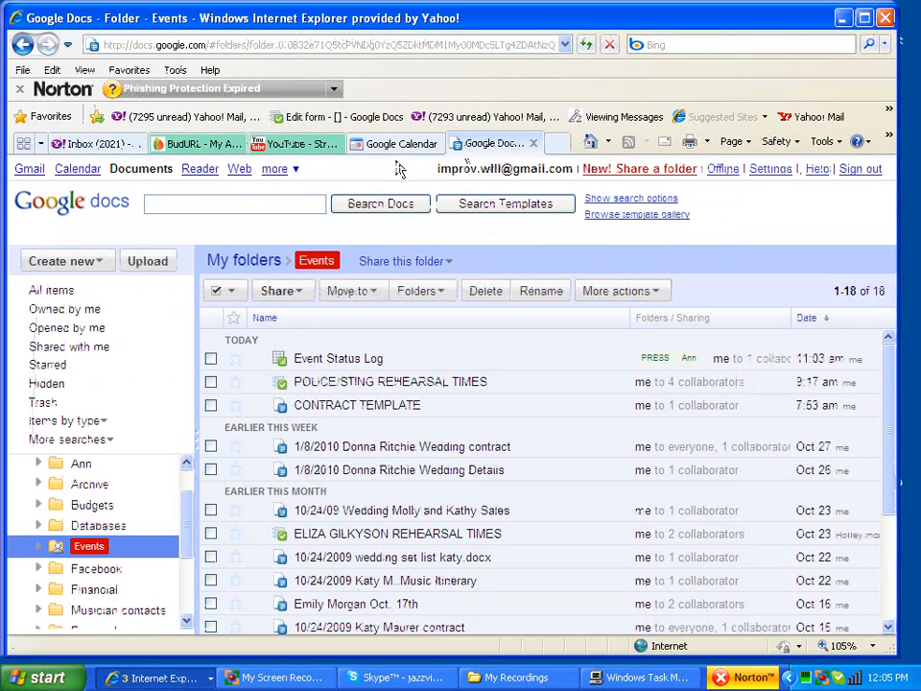
click(401, 143)
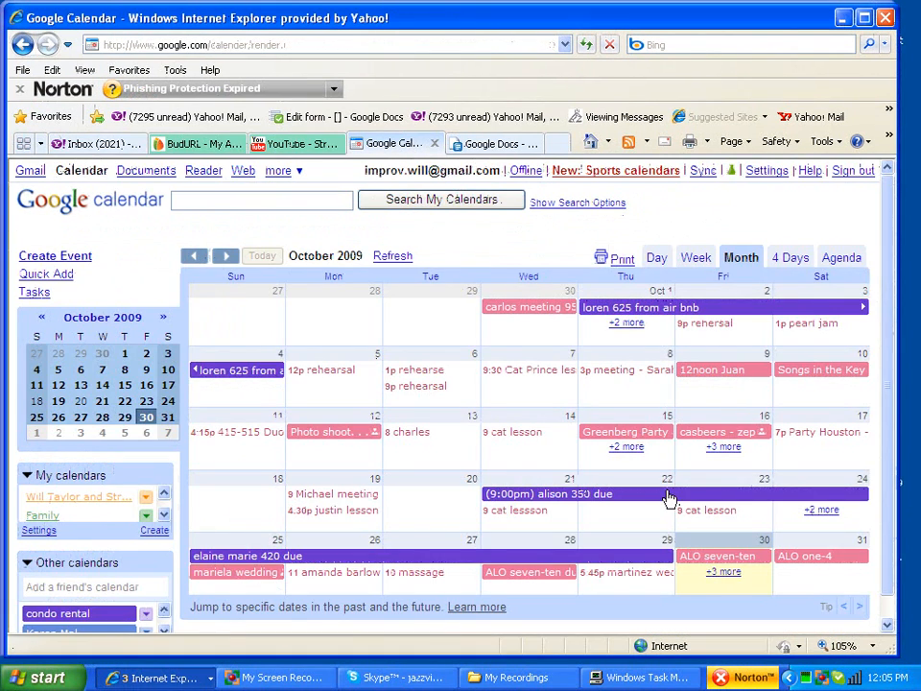
click(226, 258)
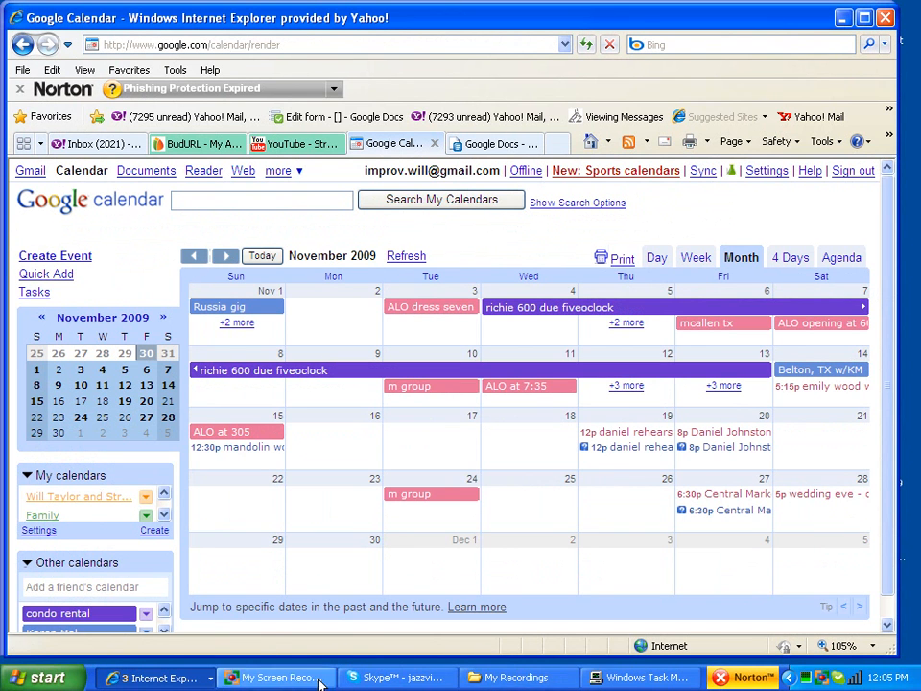
Check the engagement details in the 11/20/2009 wedding document and return to Google Calendar.
click(154, 677)
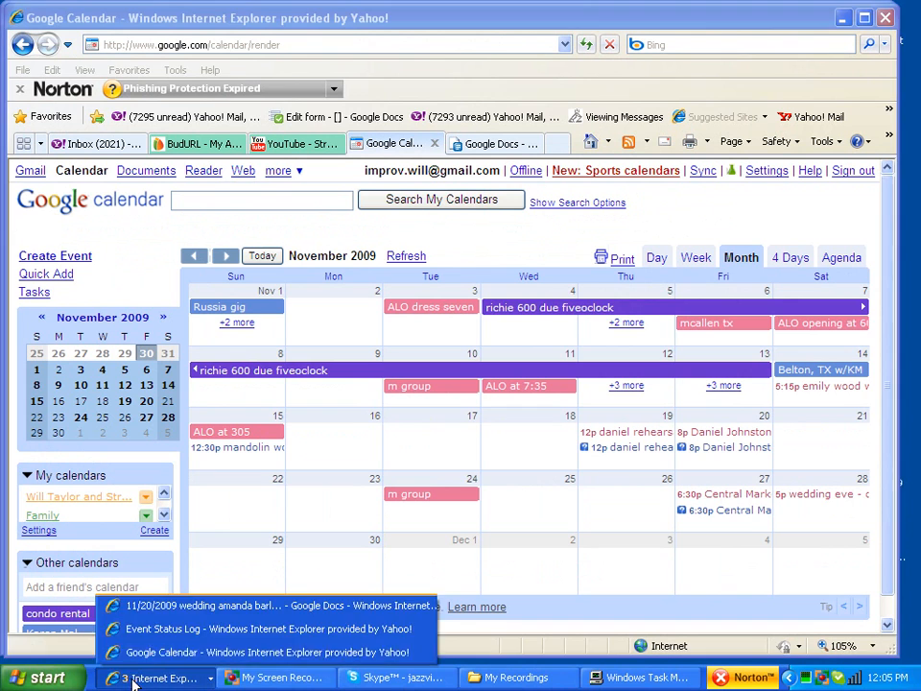
click(156, 607)
click(151, 678)
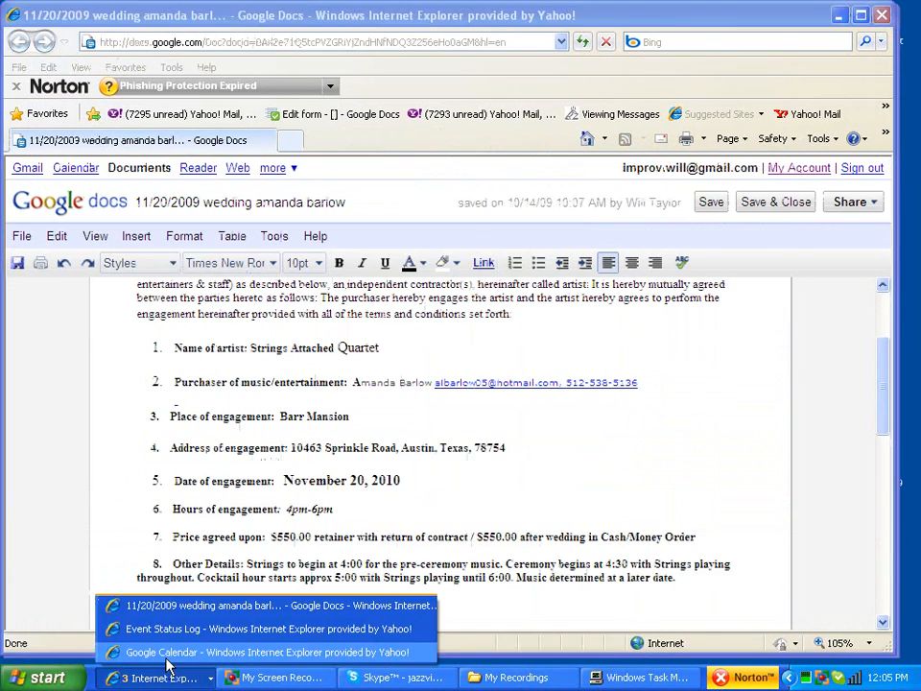
click(168, 654)
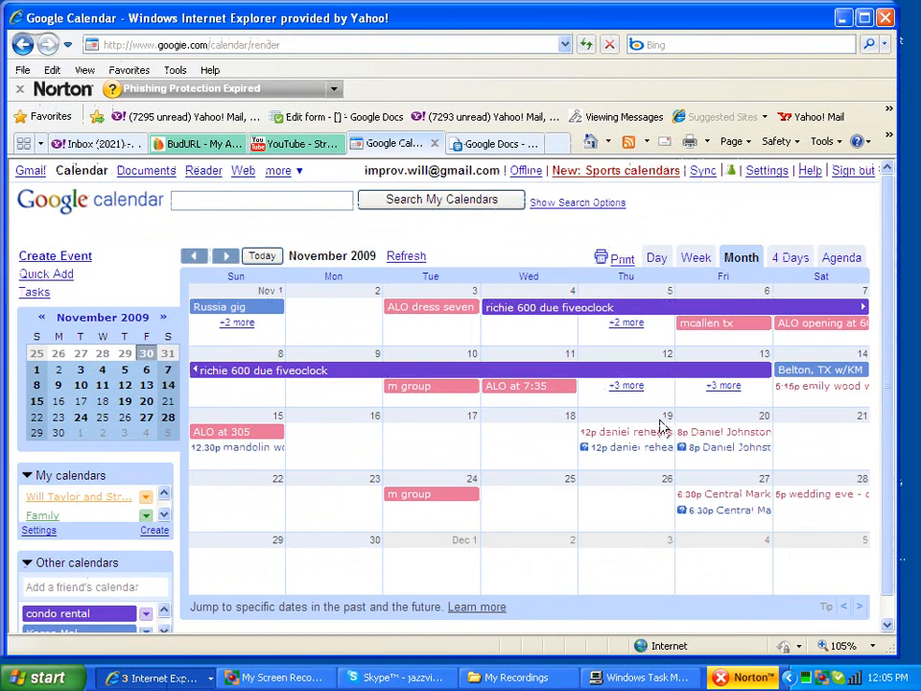
Start a Wedding event on Friday, November 20 in the personal performance calendar and open its full event details.
click(712, 466)
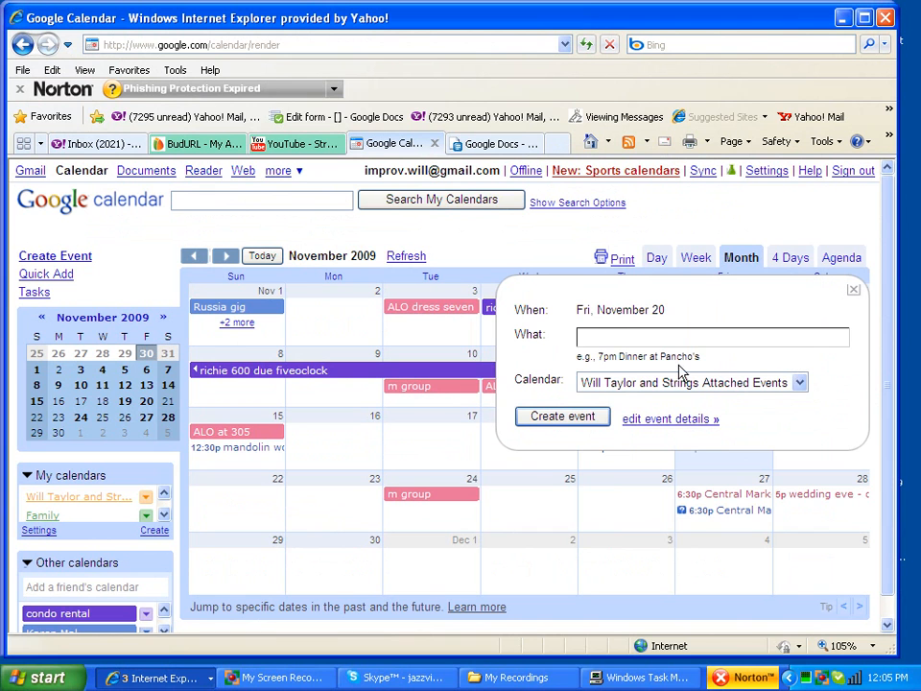
click(664, 384)
click(664, 400)
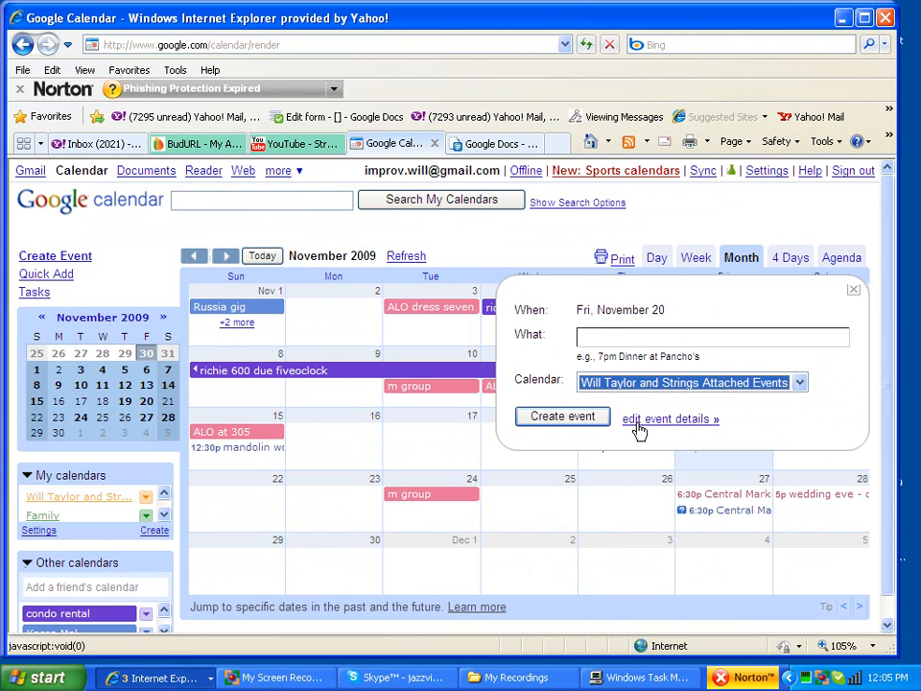
click(753, 384)
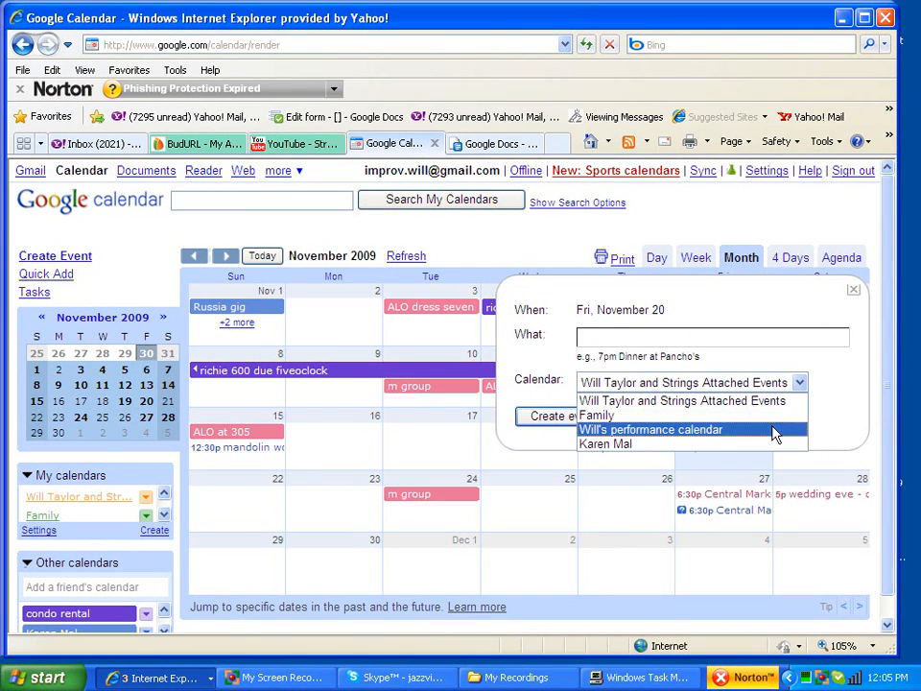
click(765, 430)
click(601, 338)
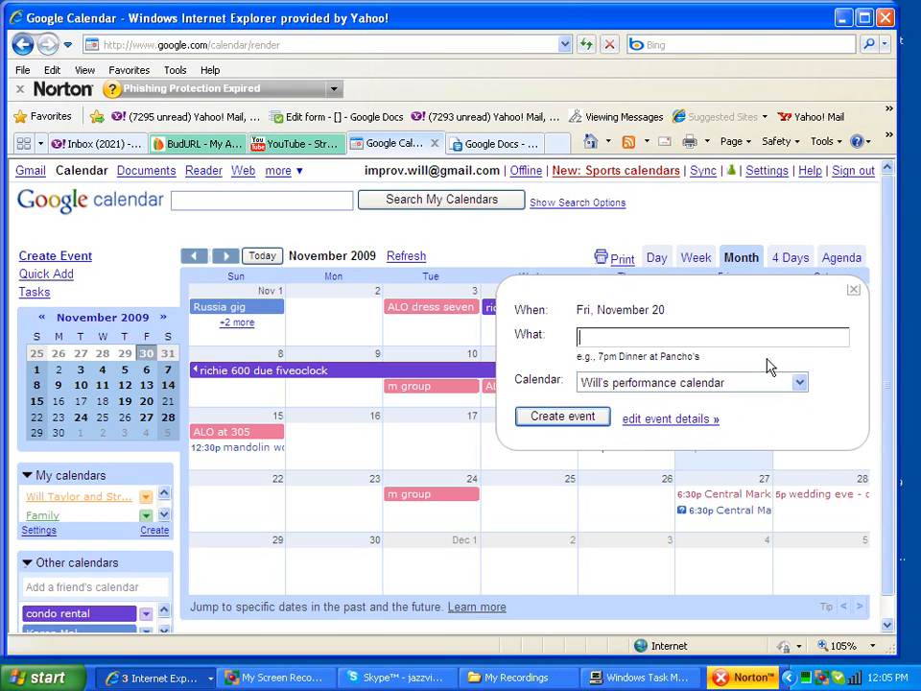
text(Wedding)
click(633, 420)
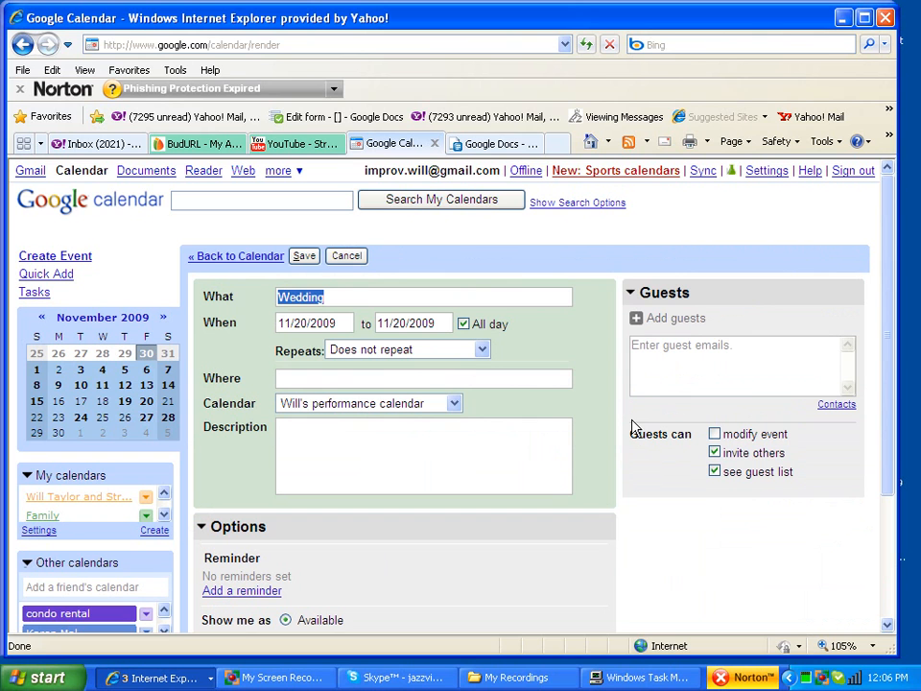
Copy the address of engagement from the wedding document into the calendar event's location.
click(305, 381)
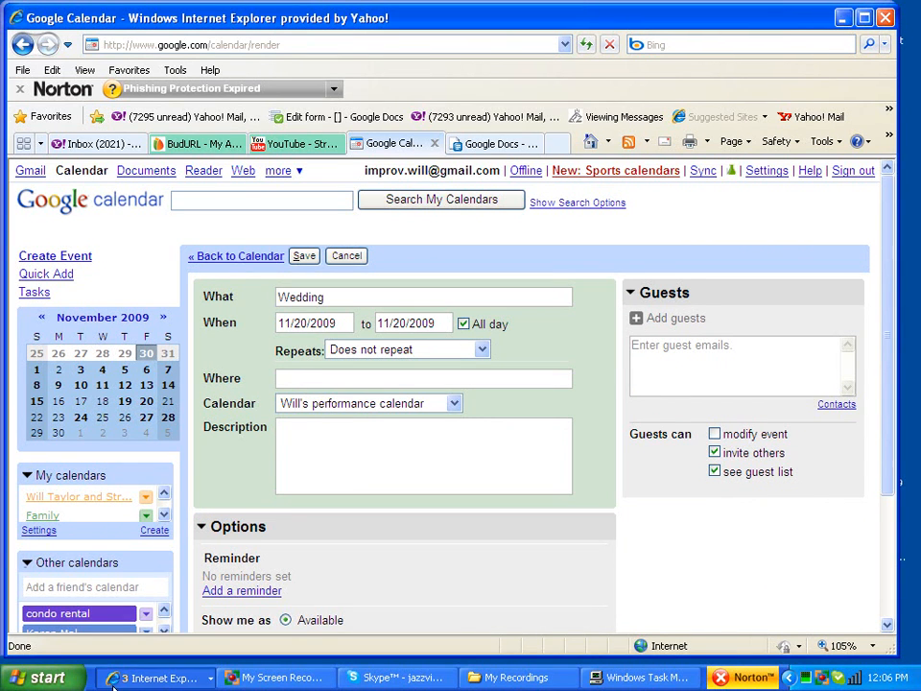
click(144, 678)
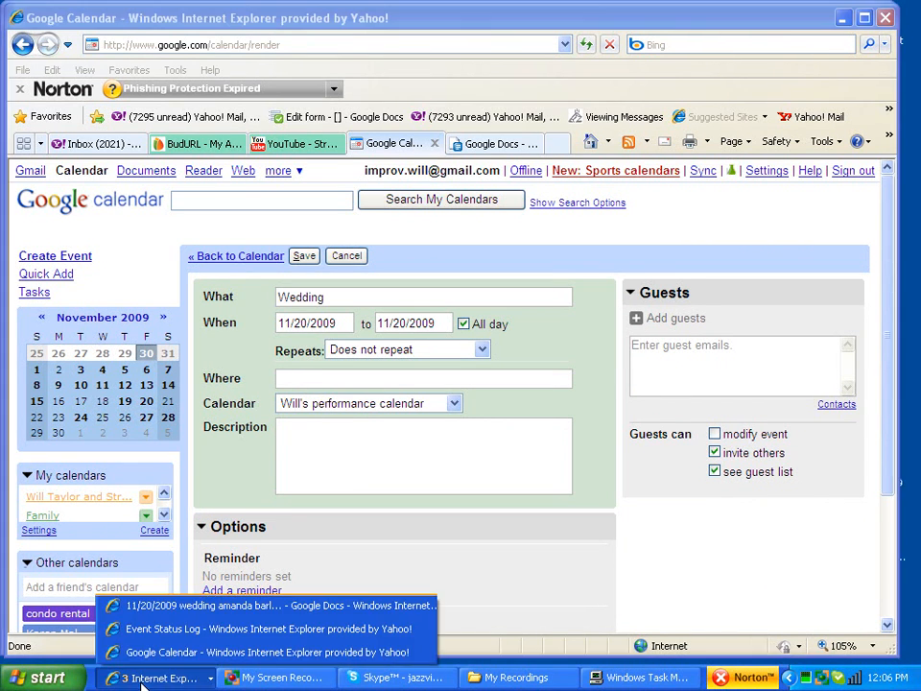
click(181, 607)
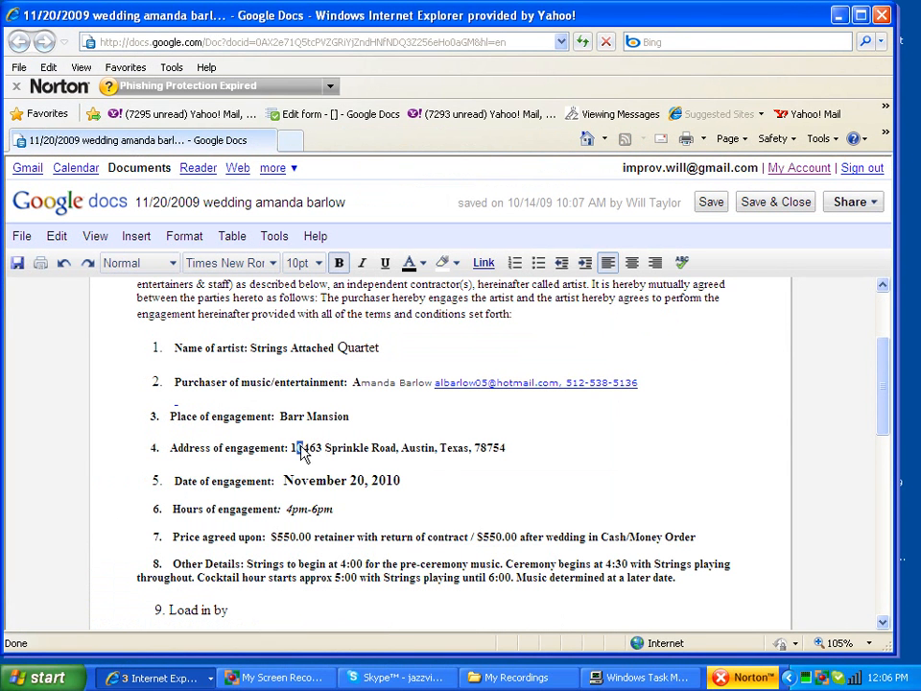
drag(291, 447, 506, 451)
key(ctrl+c)
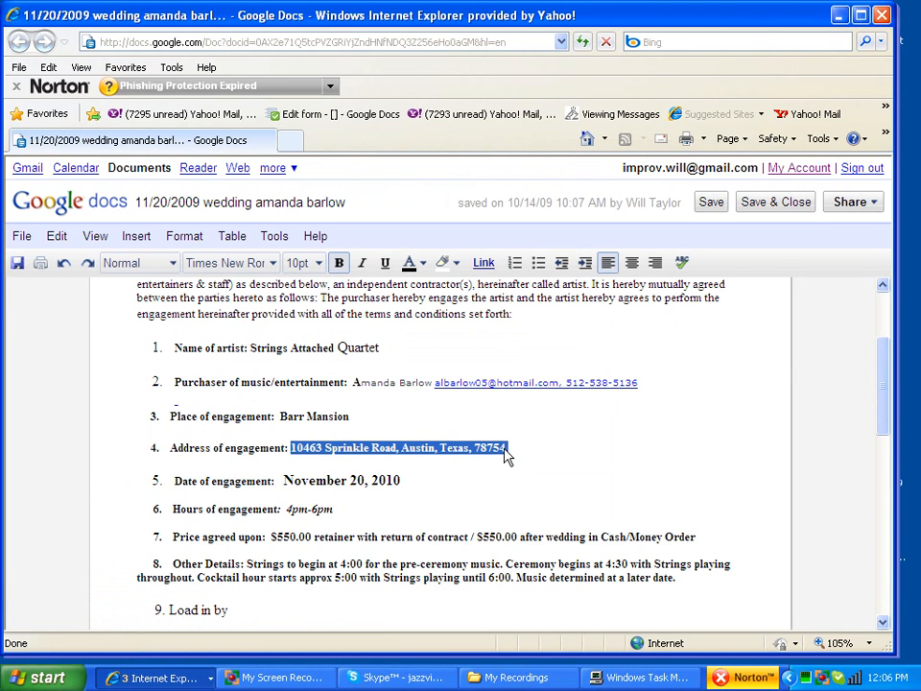
click(153, 678)
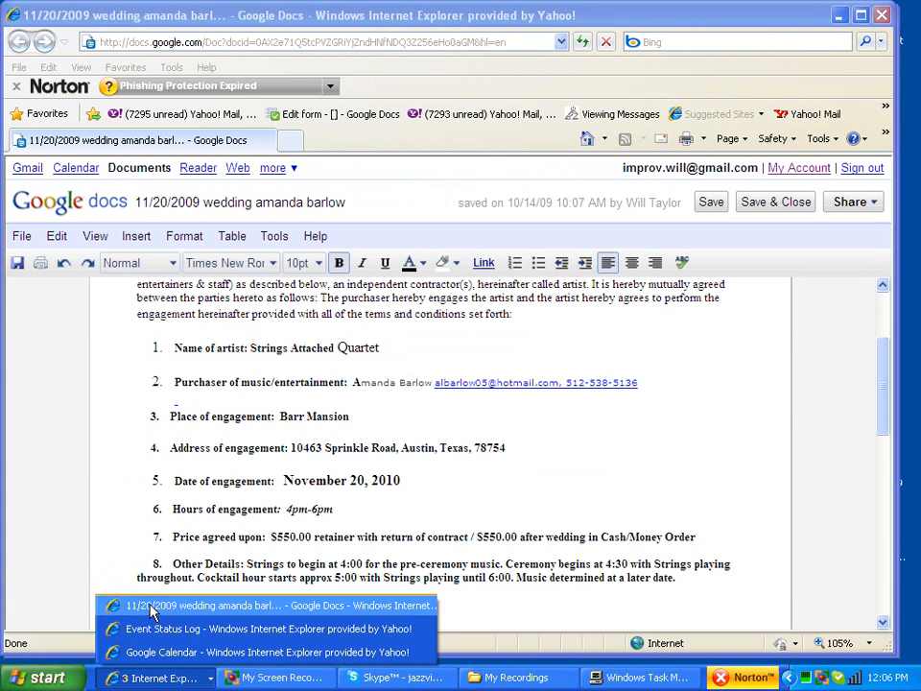
click(216, 651)
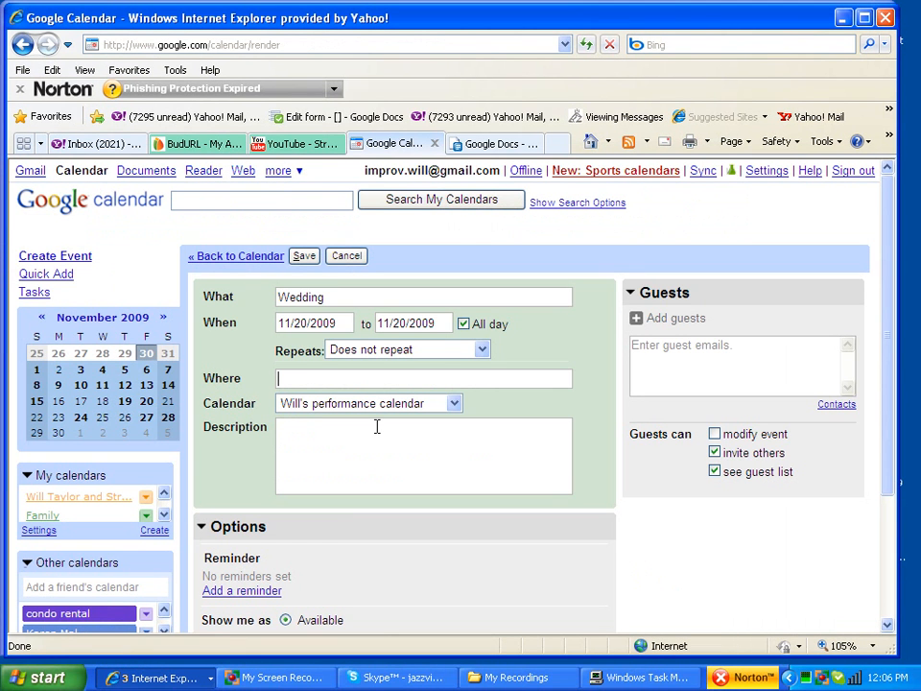
key(ctrl+v)
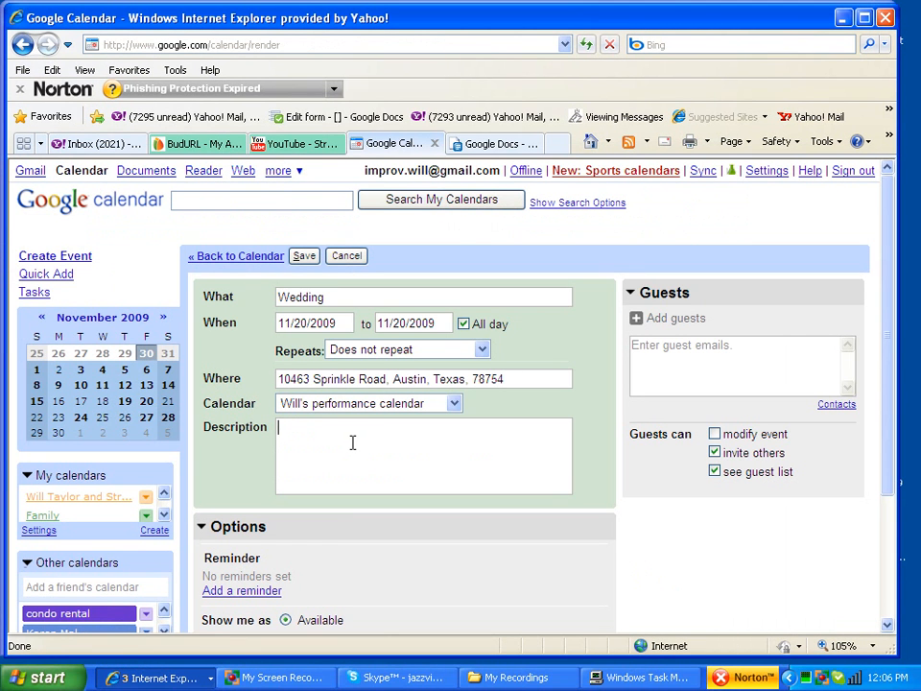
Add the venue name "Barr Mansion," in front of the address in the event's location.
click(277, 379)
text(Barr Ma)
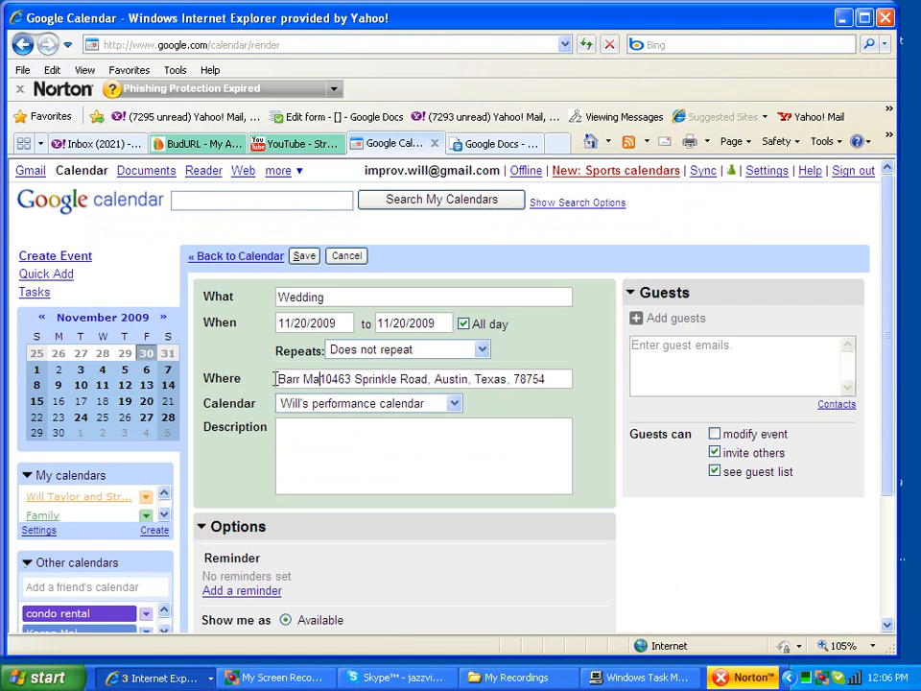
text(ndion)
key(BackSpace)
key(BackSpace)
key(BackSpace)
key(BackSpace)
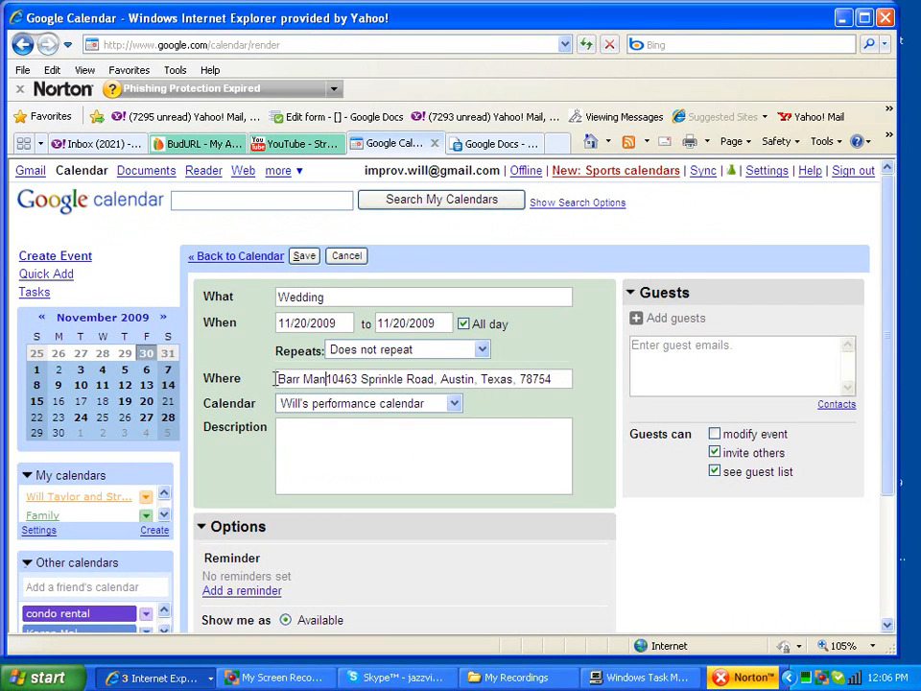
text(sion,)
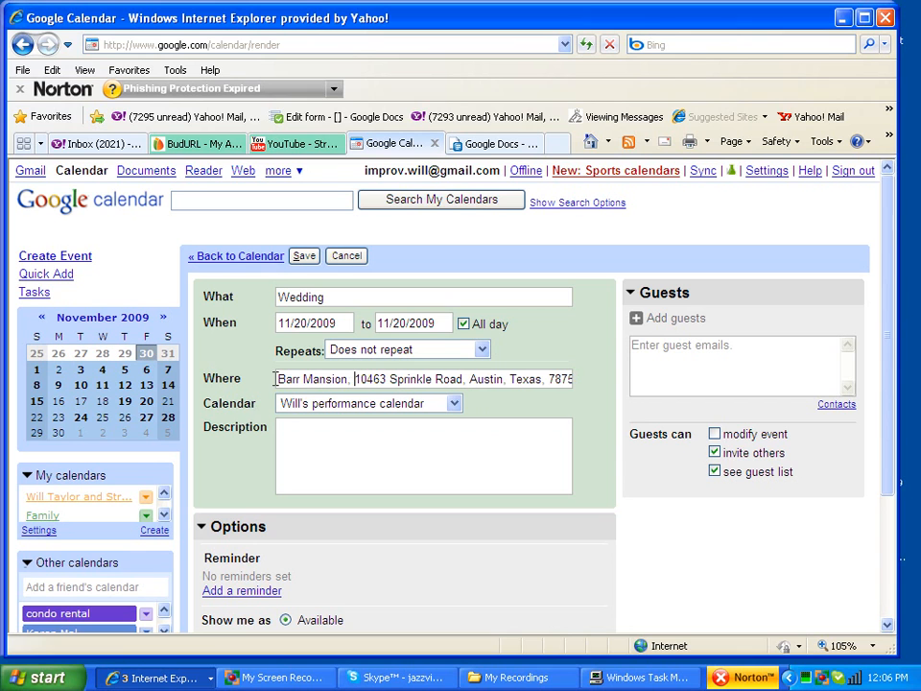
Fill in the event description with "Confirmed", "$200/player", "Dress: all black" and the four players' first names.
click(322, 443)
text(Dress:)
click(288, 678)
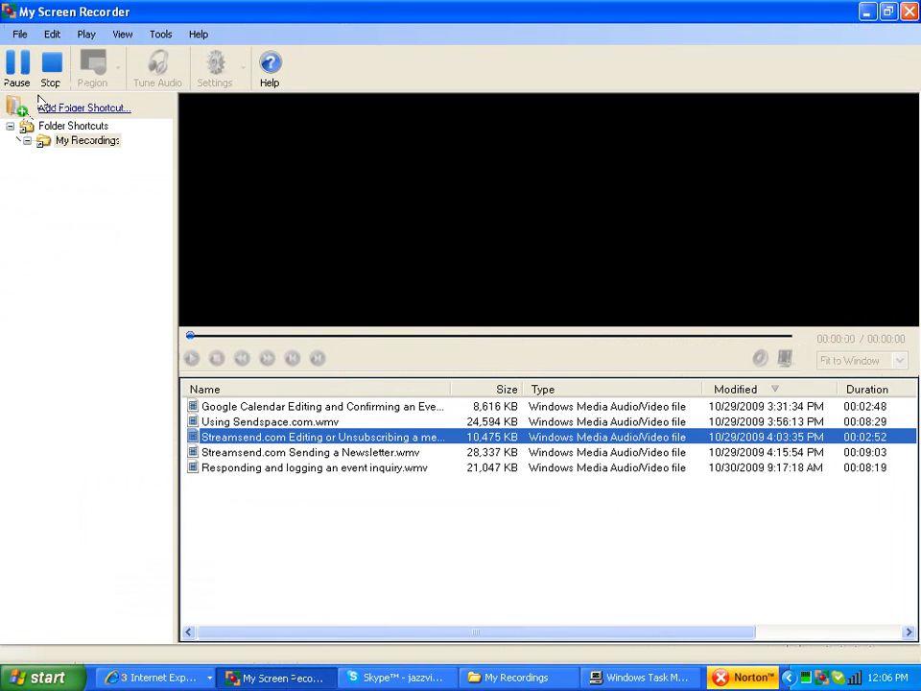
click(17, 69)
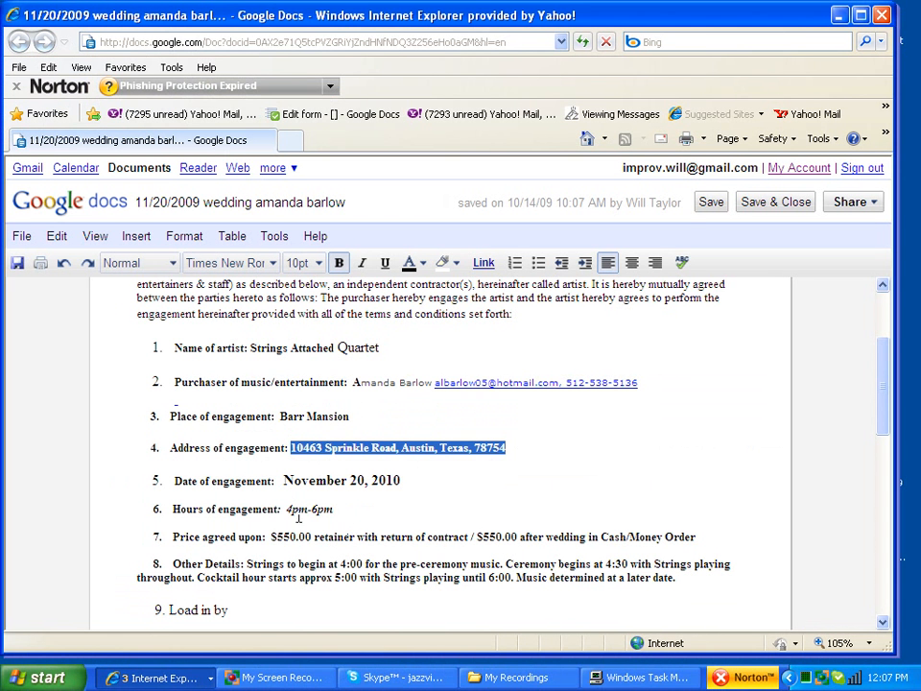
Look up the hours of engagement in the wedding document and return to the calendar event.
drag(284, 510, 334, 510)
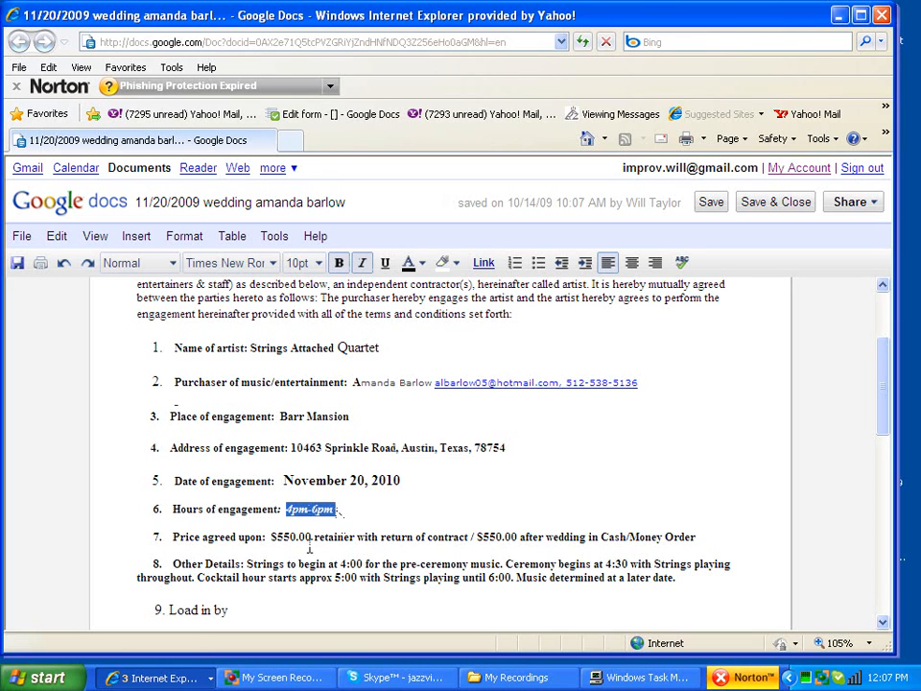
click(179, 669)
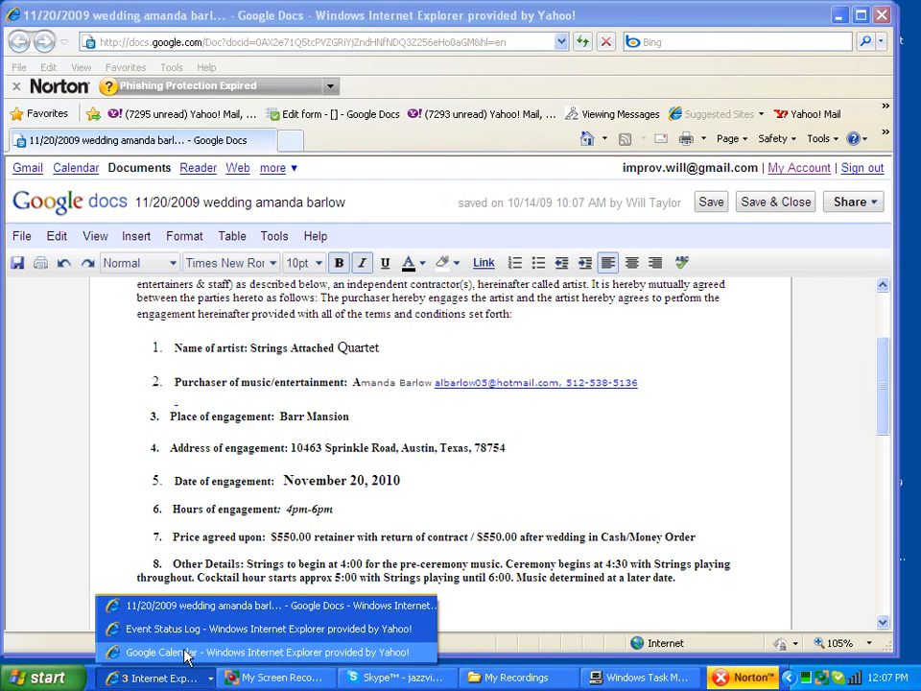
click(185, 651)
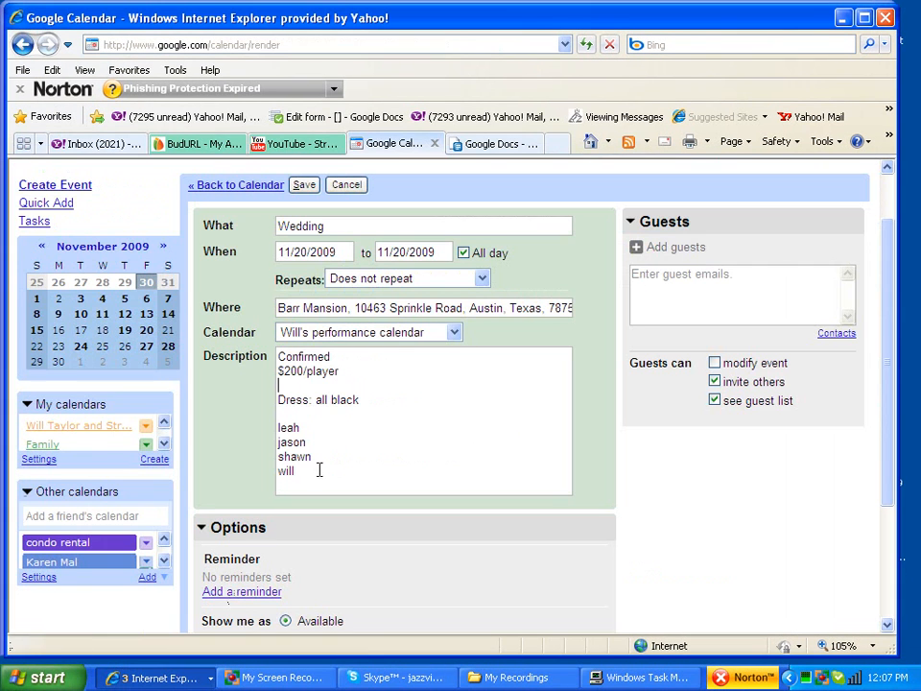
Turn off the all-day setting and schedule the wedding event from 4:00pm to 6:00pm.
click(463, 254)
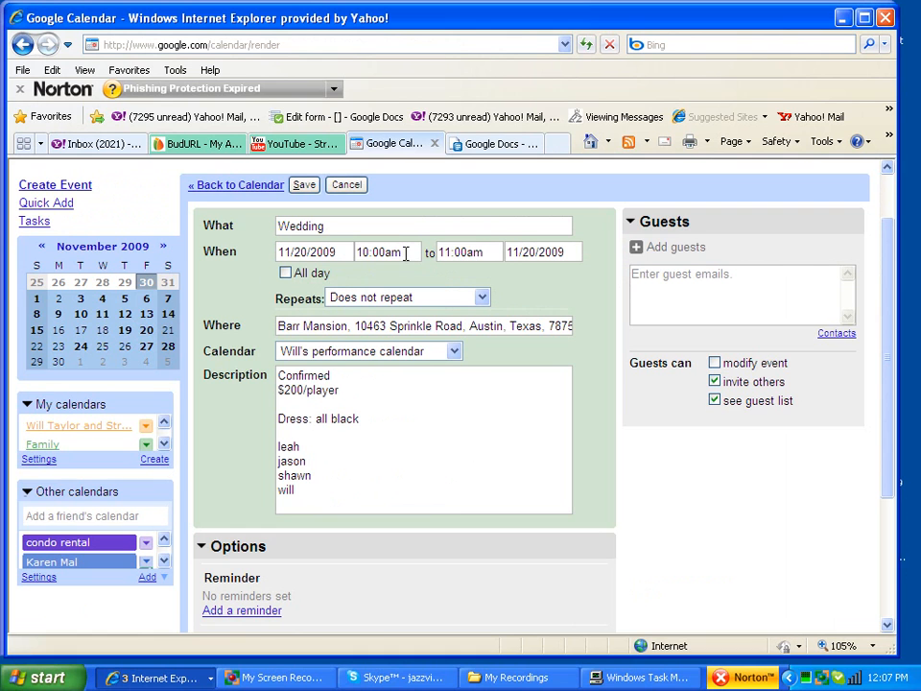
click(401, 253)
text(4pm)
key(Tab)
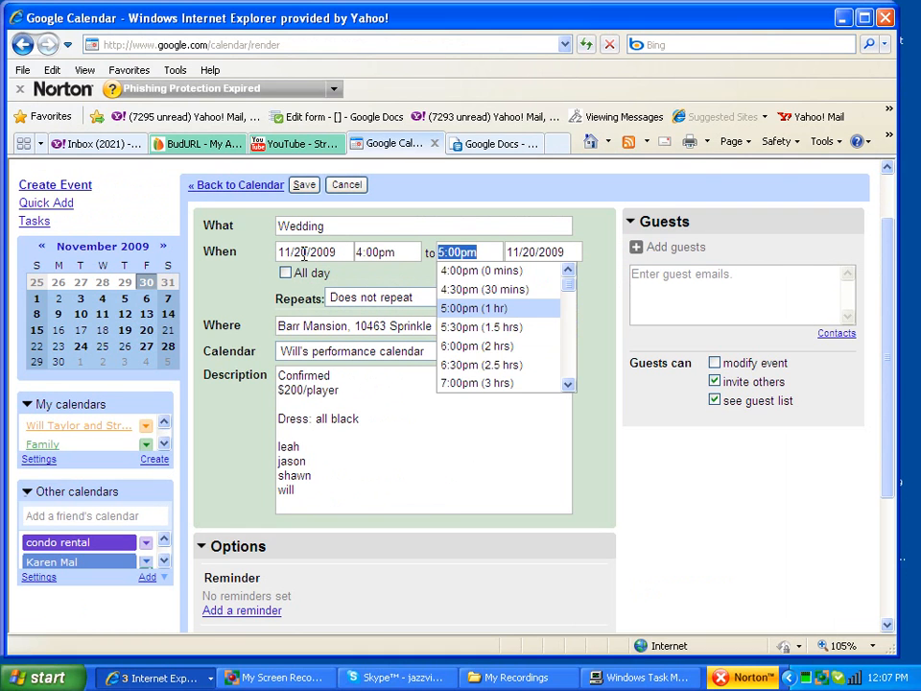
text(6pm)
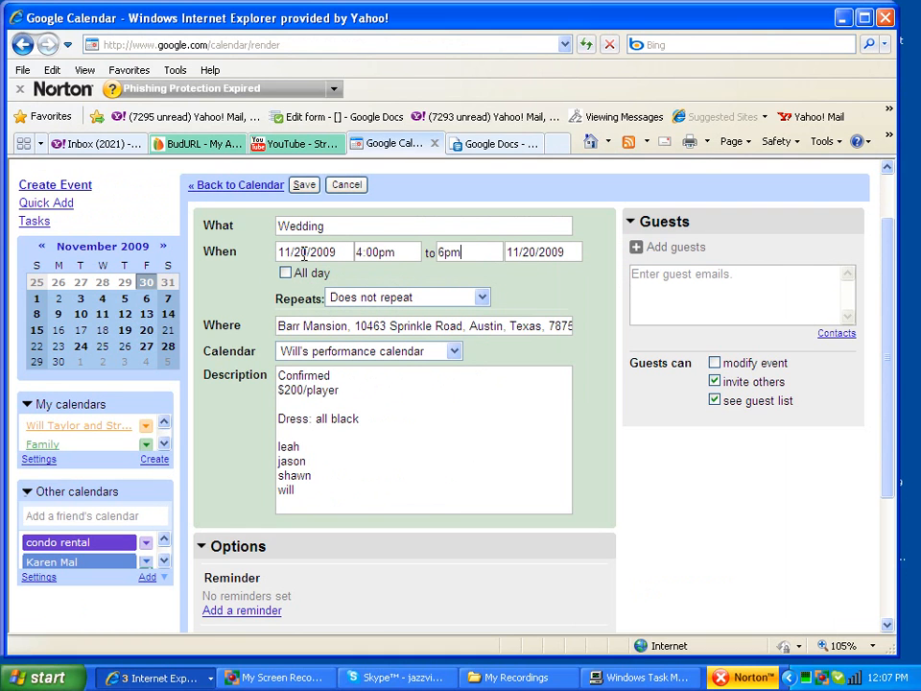
click(349, 328)
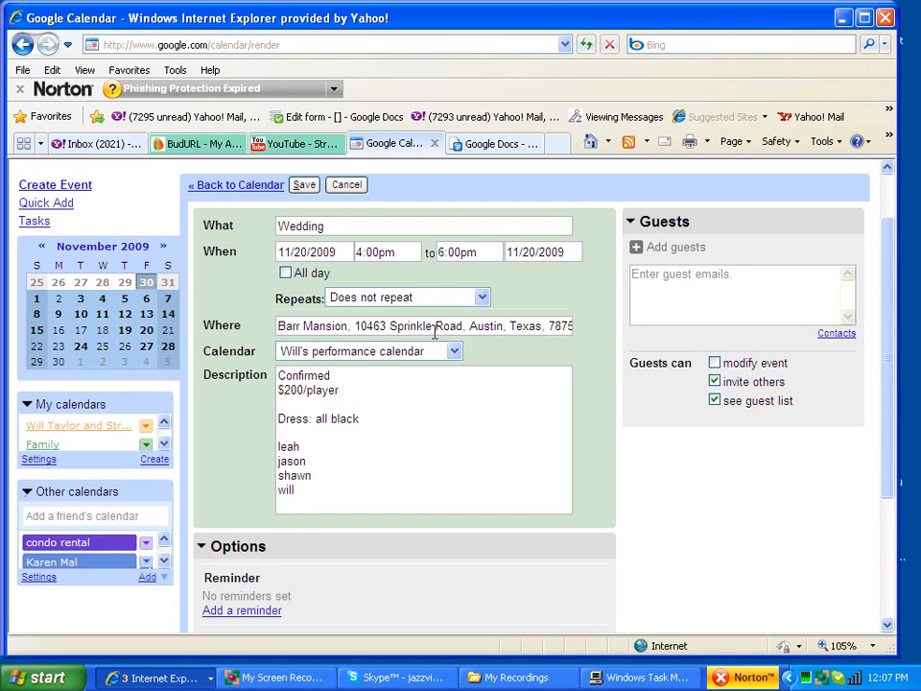
Review the pay, dress code and player list in the event description.
click(390, 400)
click(382, 416)
click(323, 434)
click(314, 447)
drag(322, 464, 325, 474)
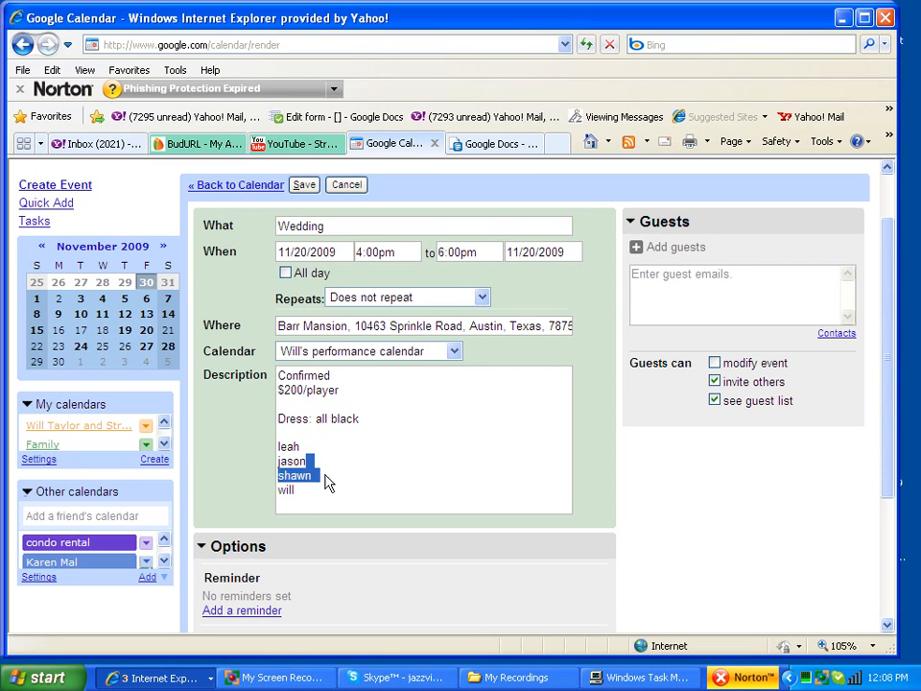
click(326, 478)
click(316, 493)
Check the players needed for the November 20 wedding in the Event Status Log and return to the calendar event.
click(154, 678)
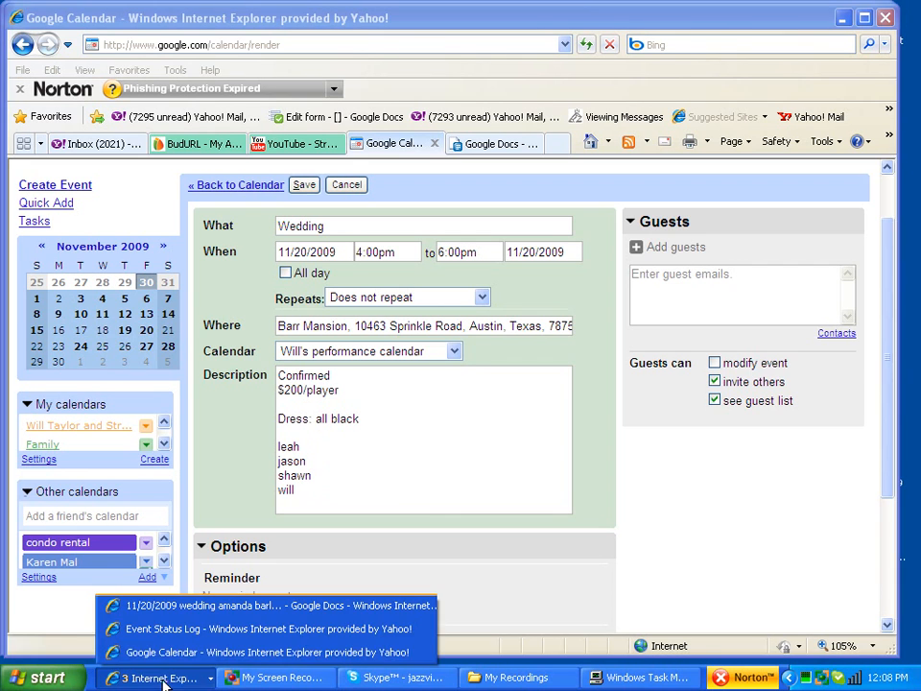
click(162, 637)
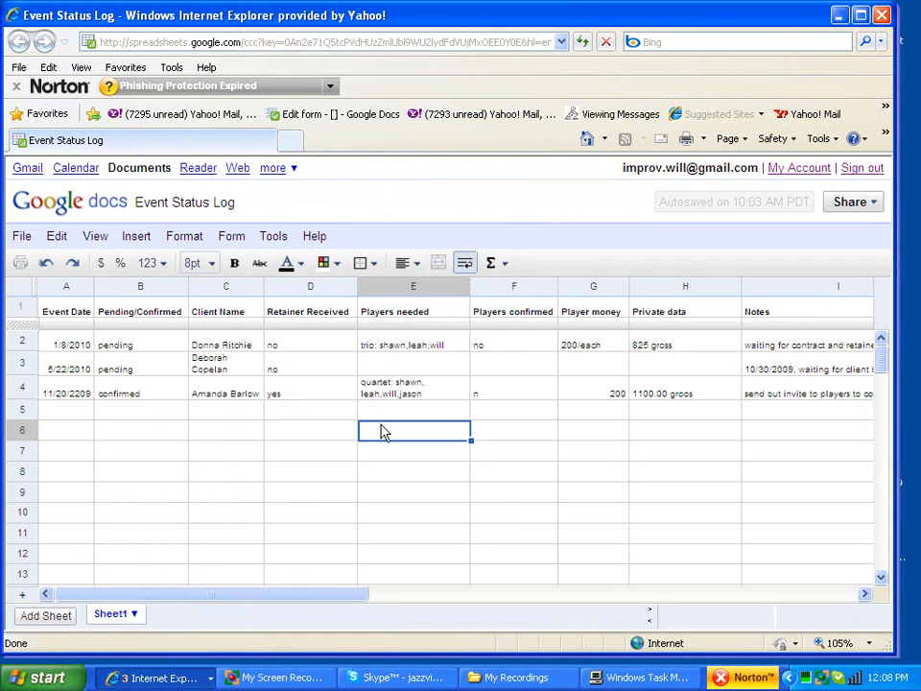
click(179, 679)
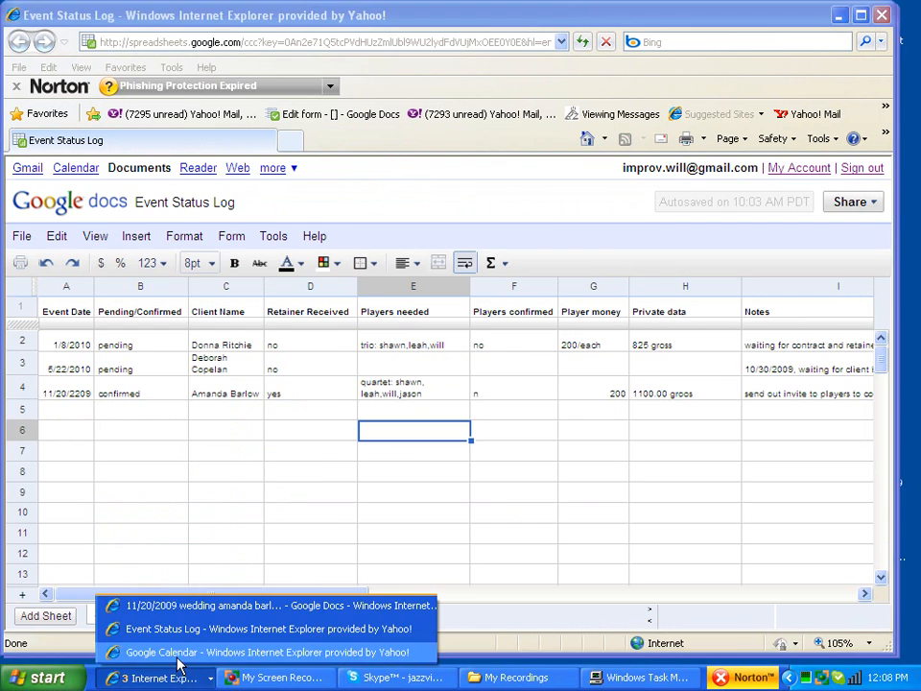
click(178, 649)
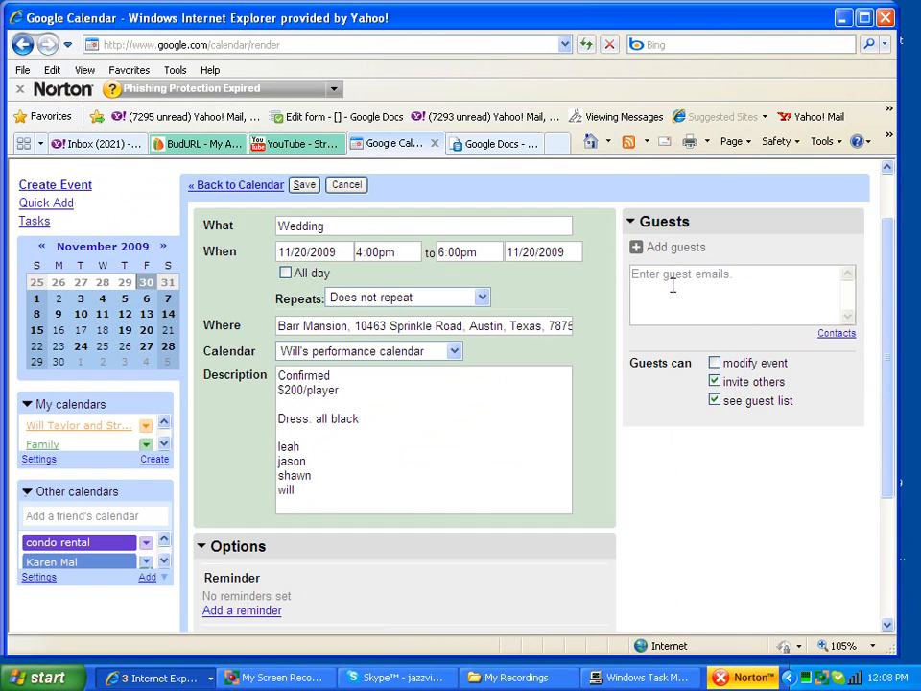
Add the three other players listed in the wedding event's description as guests, using their saved contact e-mails.
click(794, 324)
text(leah)
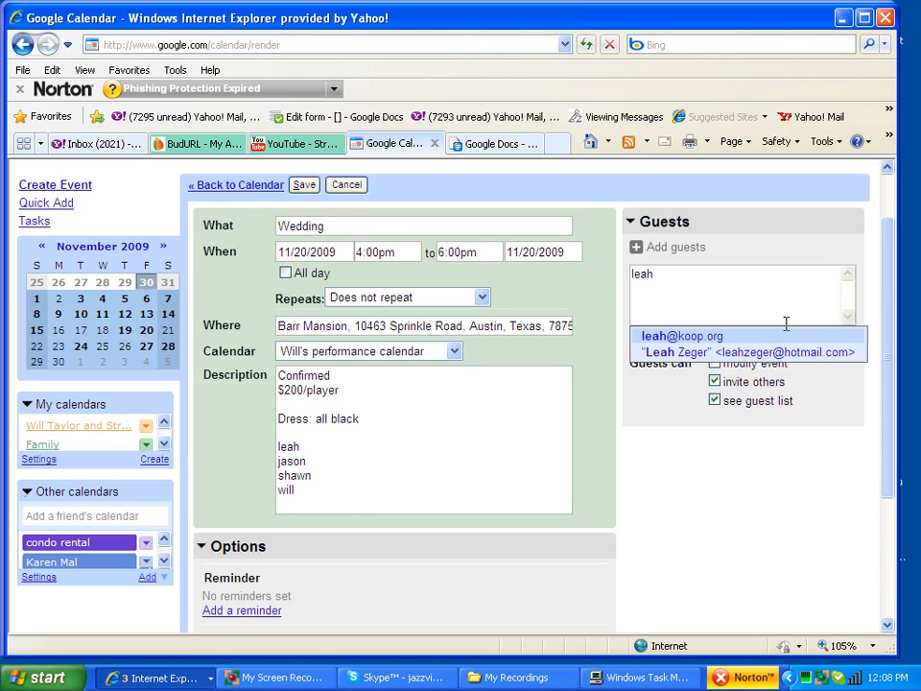
click(693, 352)
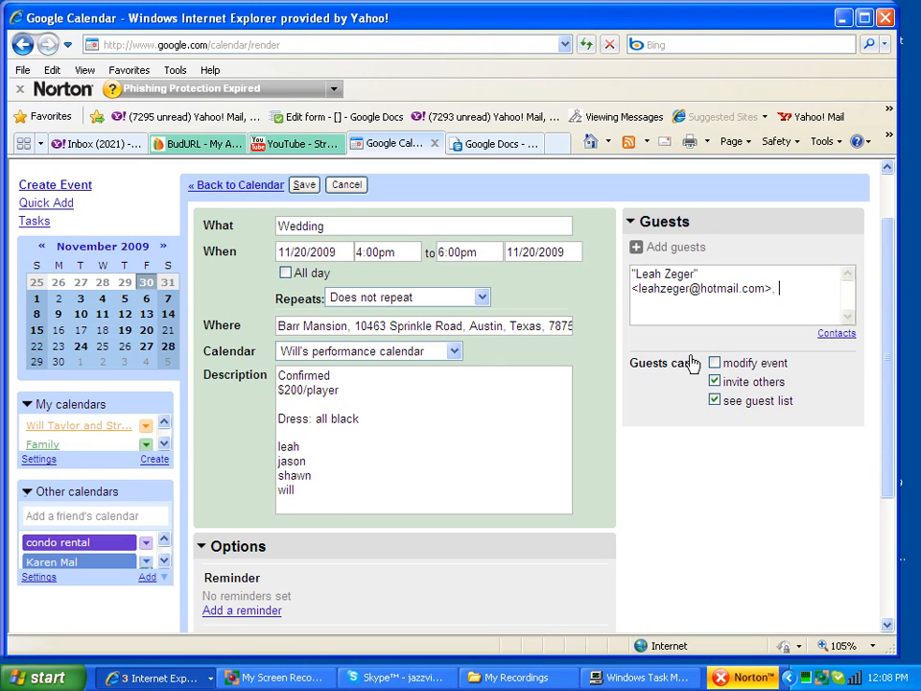
text(shawn s)
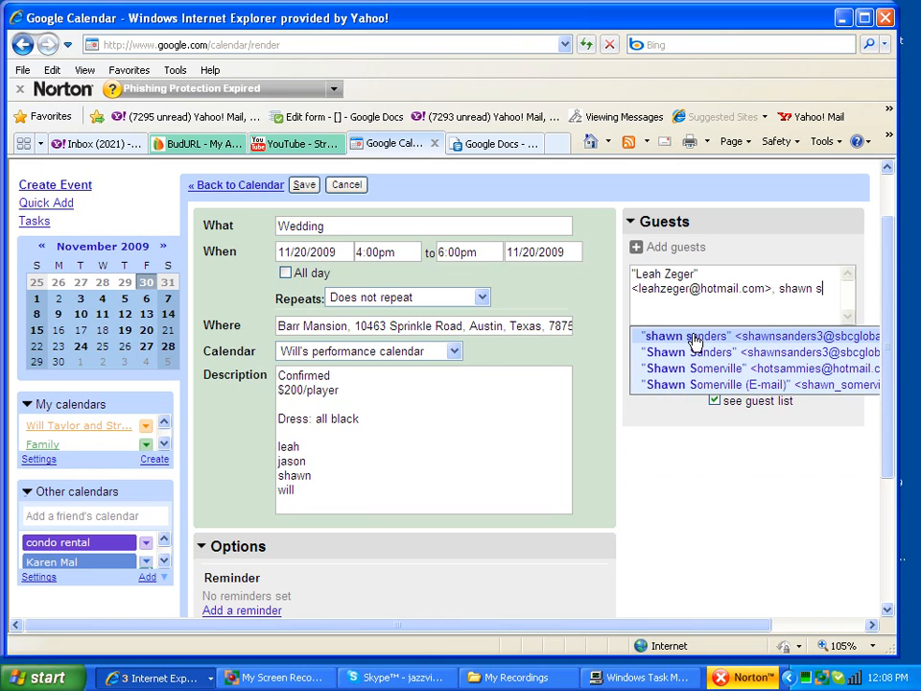
click(694, 342)
text(j)
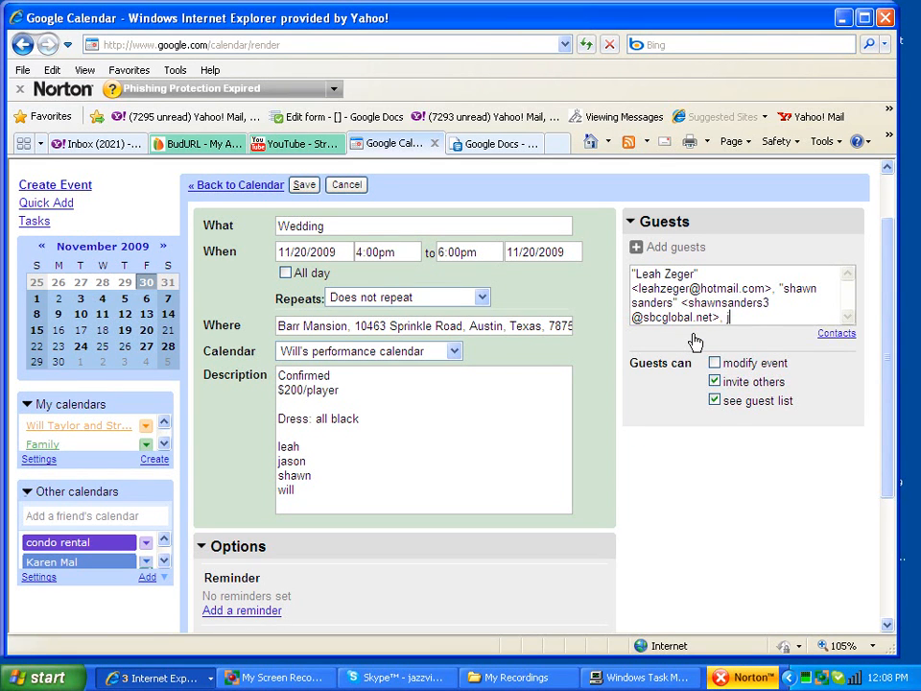
text(ason e)
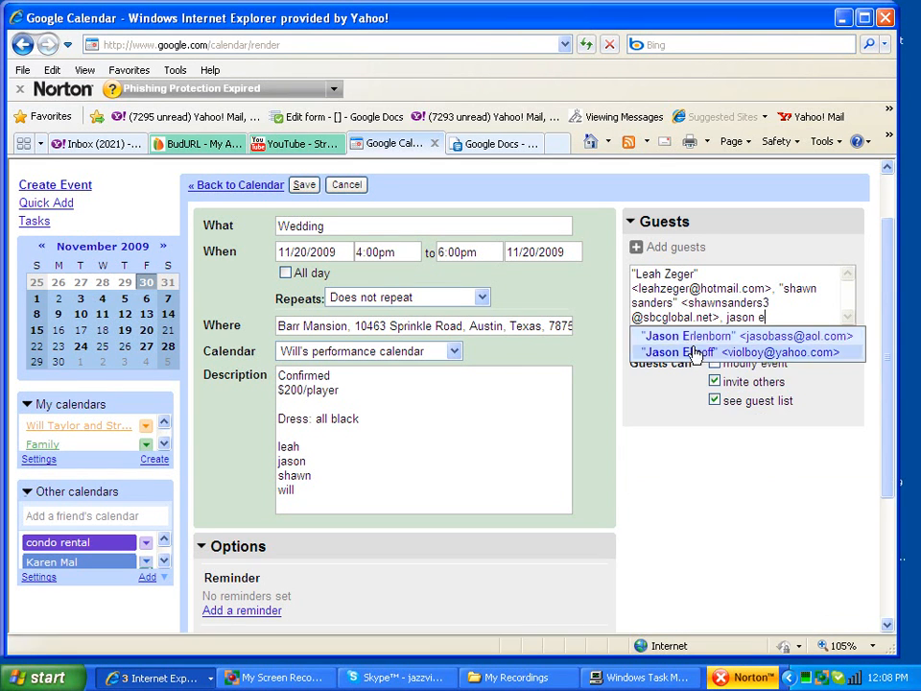
click(695, 353)
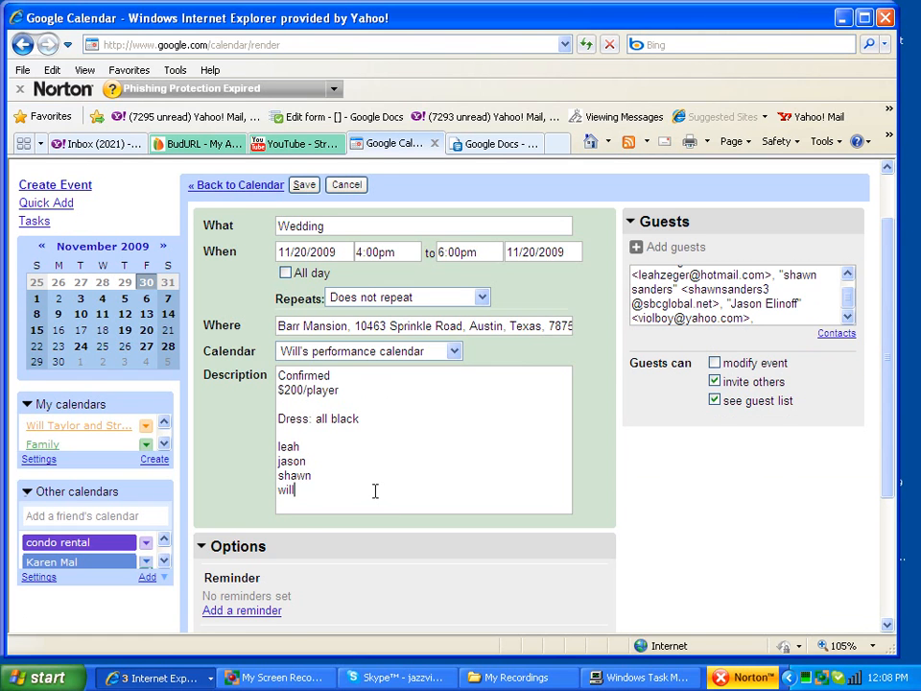
Save the wedding event and send the invitations to its guests.
scroll(375, 491, up, 1)
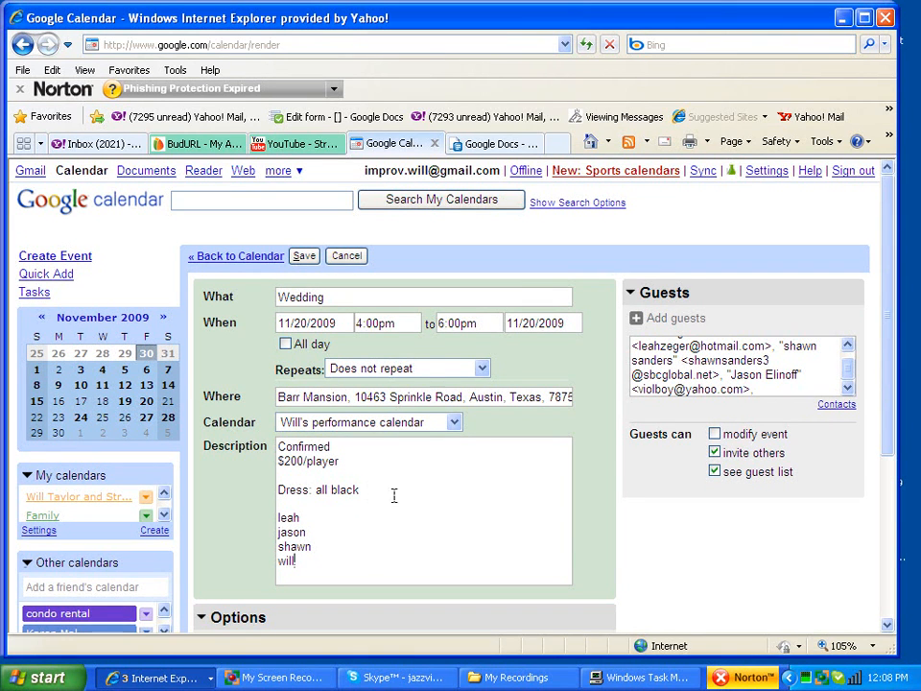
click(374, 475)
click(305, 257)
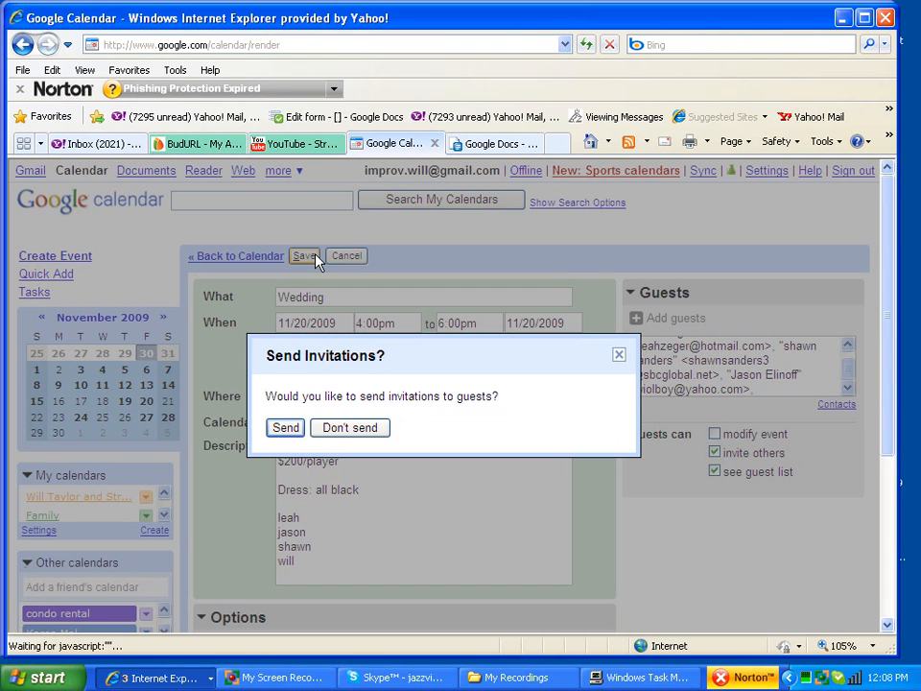
click(286, 428)
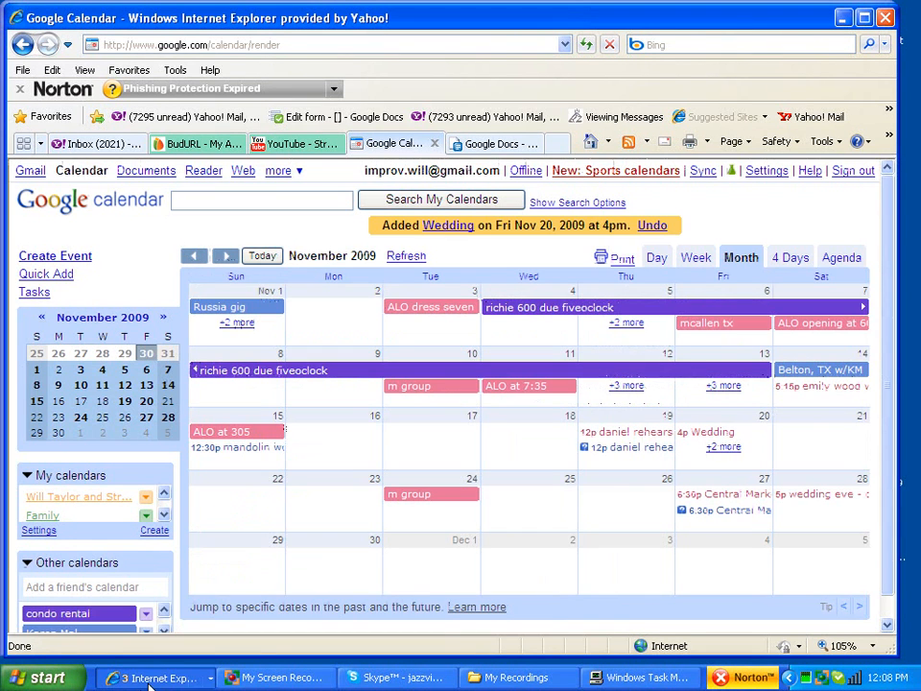
In the Event Status Log, replace the November 20 wedding's note with "10/30/2009 sent player invite".
click(149, 686)
click(164, 631)
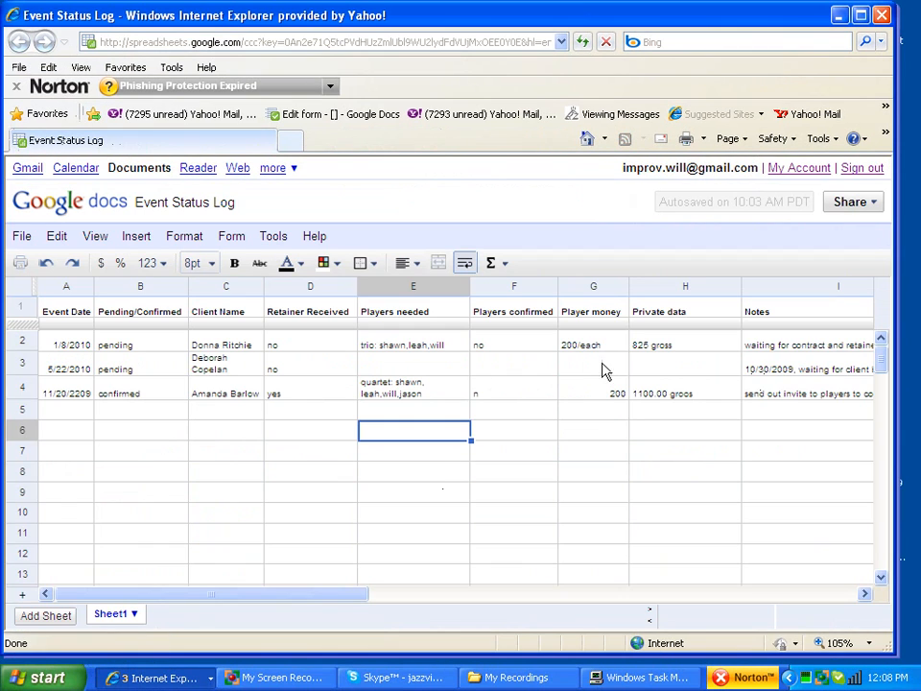
click(798, 391)
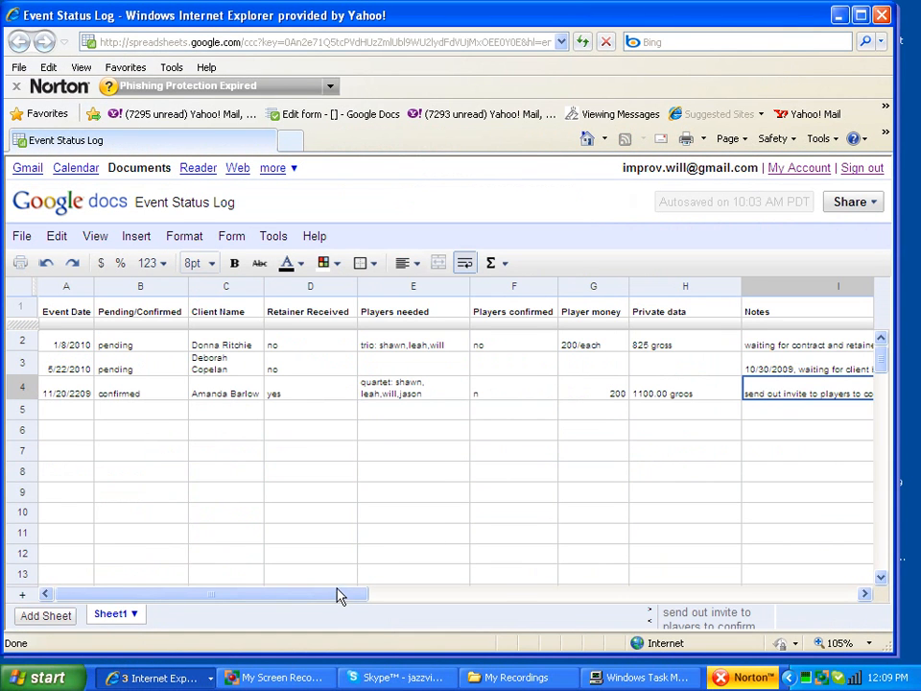
drag(338, 595, 481, 599)
double_click(533, 387)
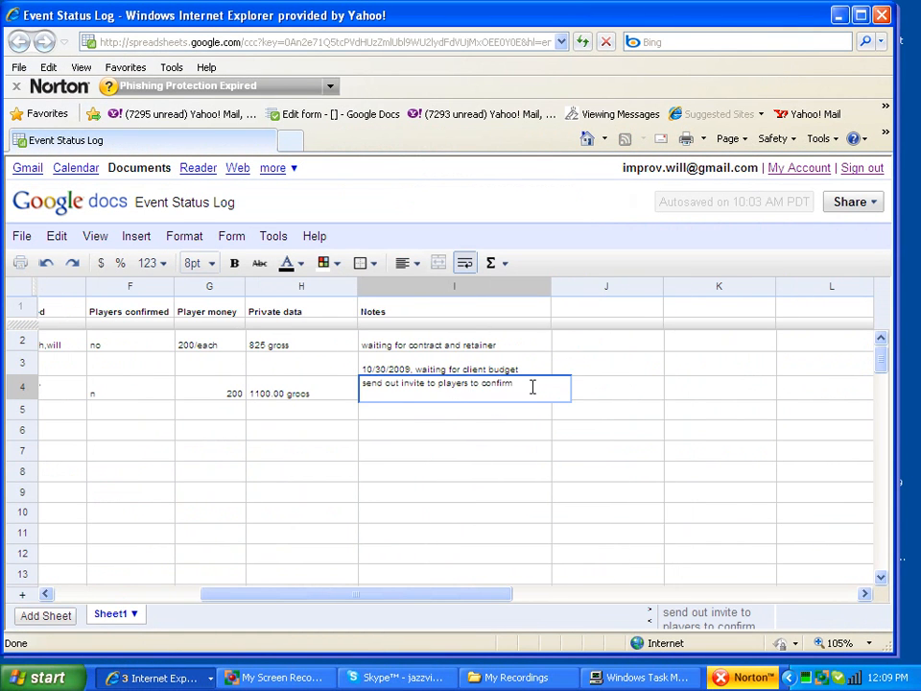
drag(530, 387, 348, 384)
text(10/30/2009)
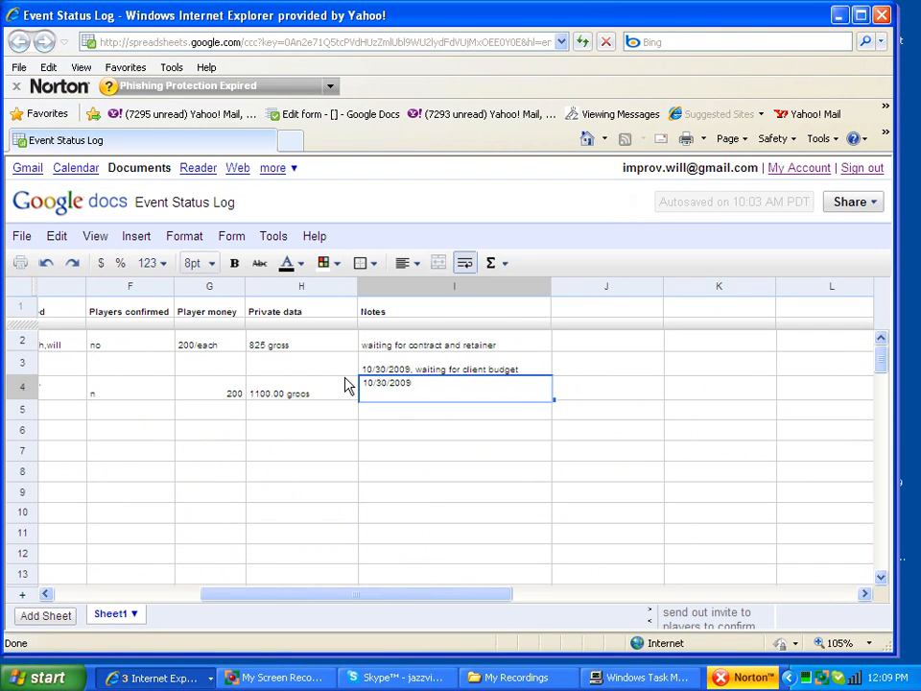
text( sent player invite)
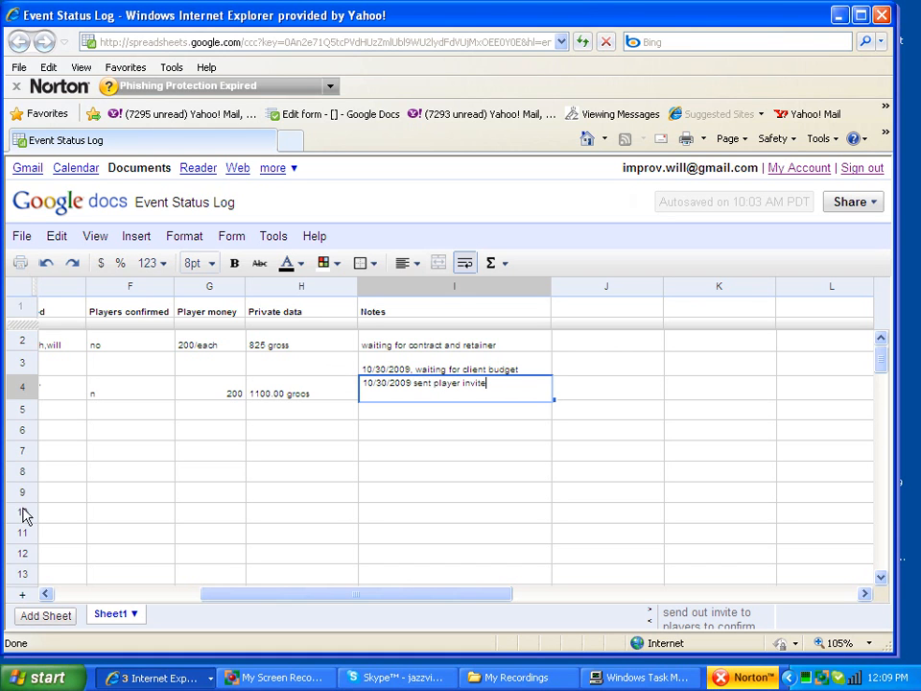
click(105, 392)
click(61, 594)
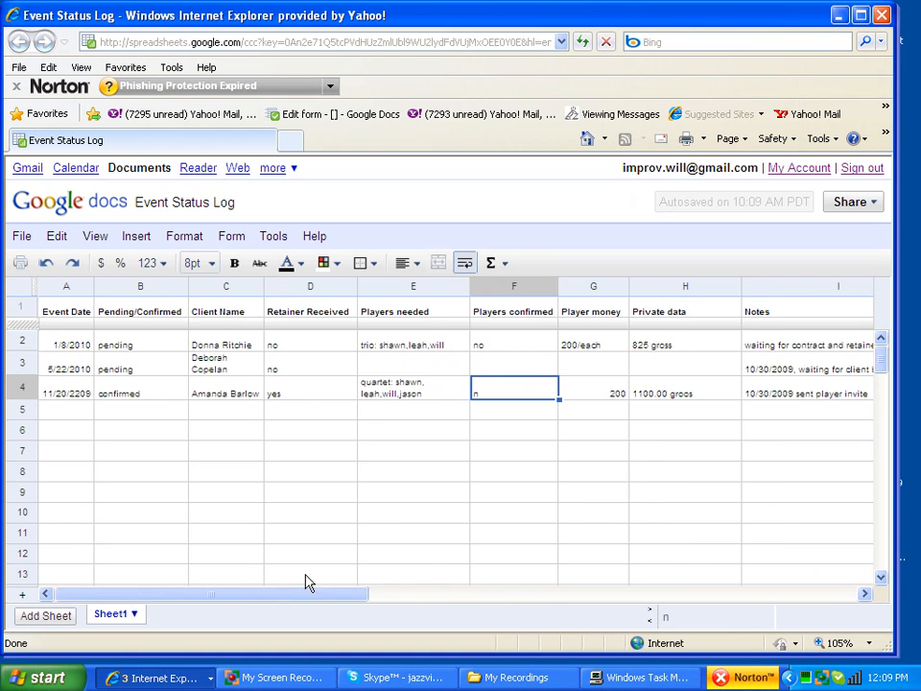
click(57, 389)
Switch to Google Calendar, look over October 2009 and the full event list for October 30, and return to November.
click(154, 677)
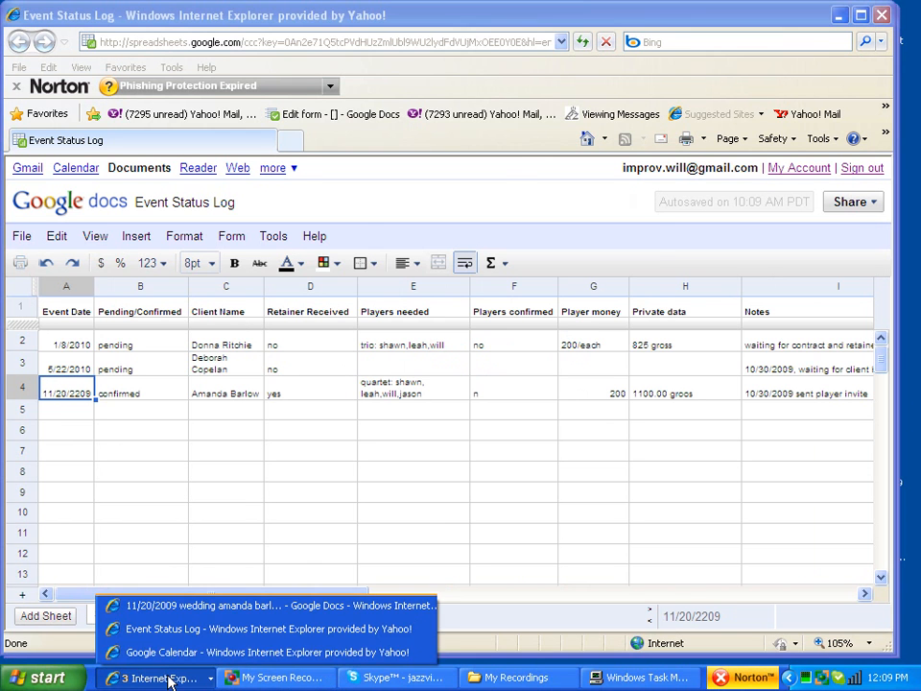
click(240, 652)
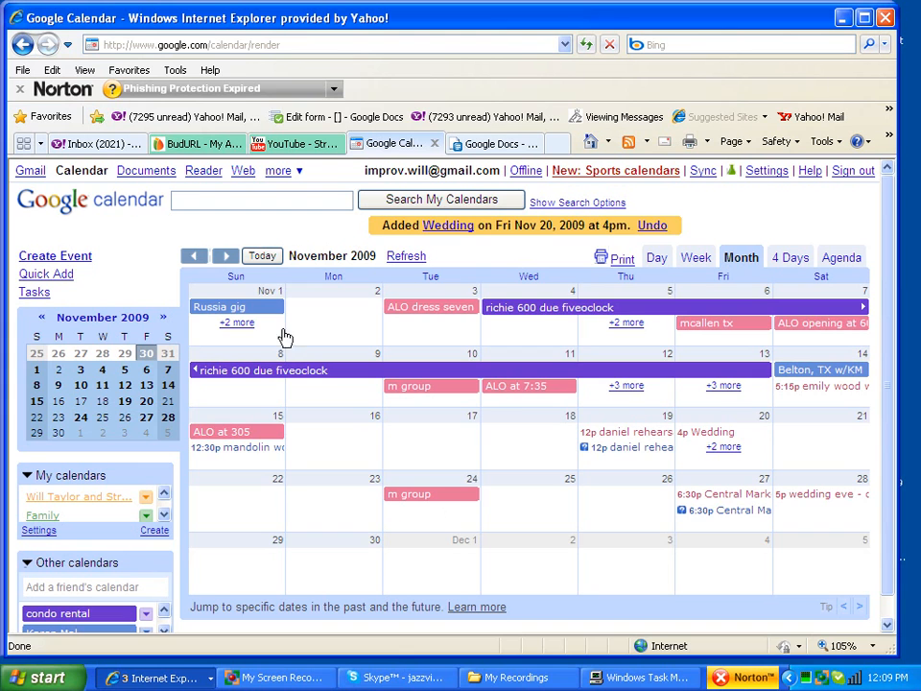
click(192, 257)
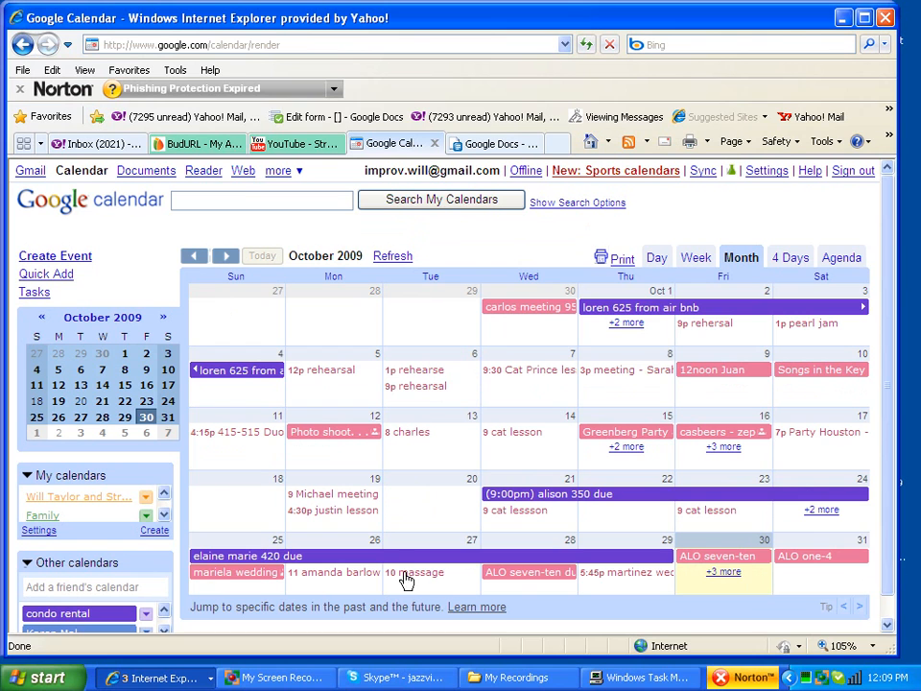
click(721, 574)
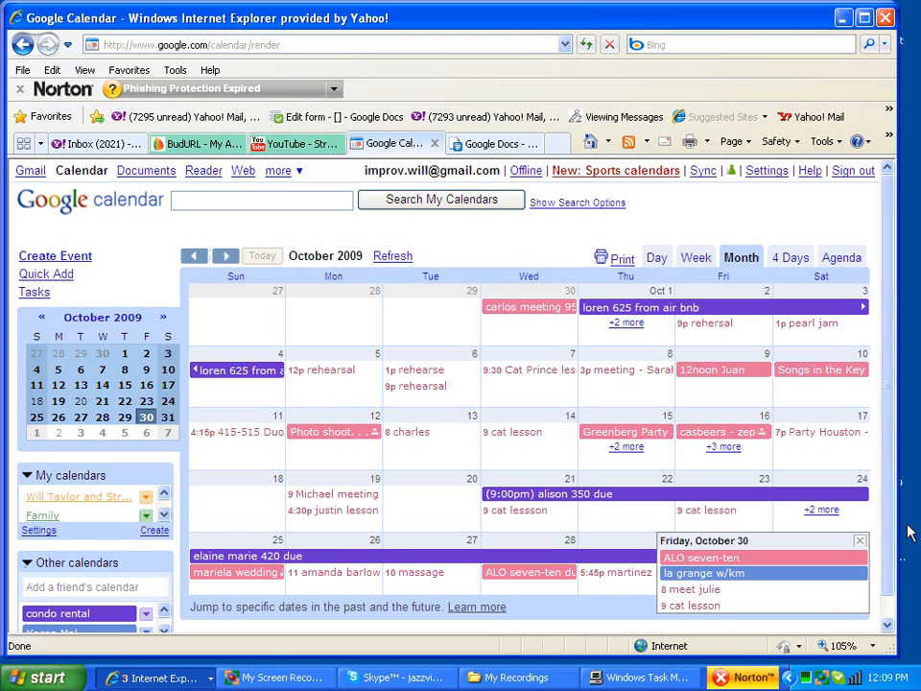
click(860, 542)
click(224, 257)
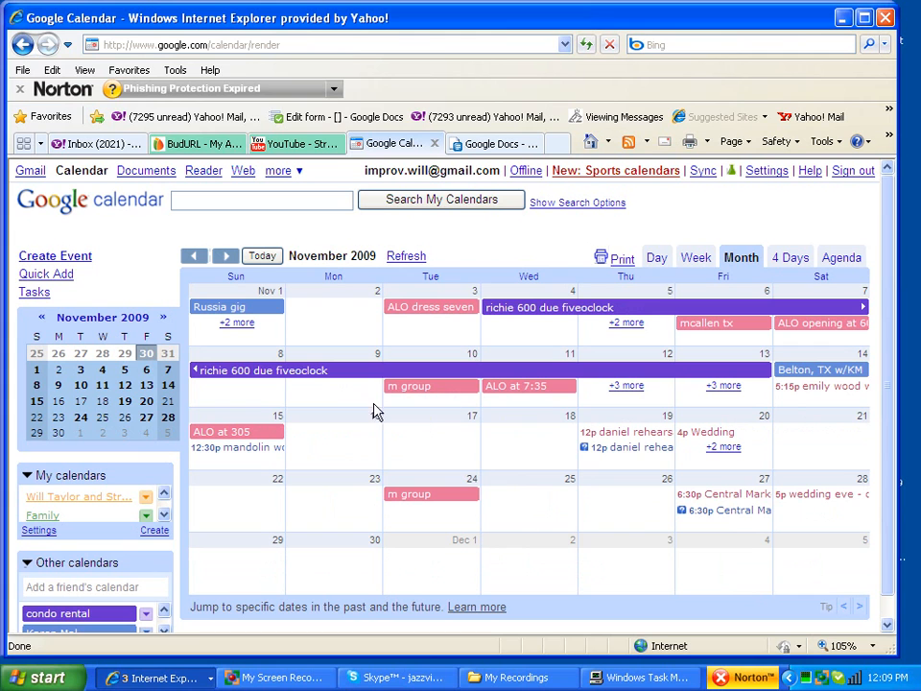
click(333, 399)
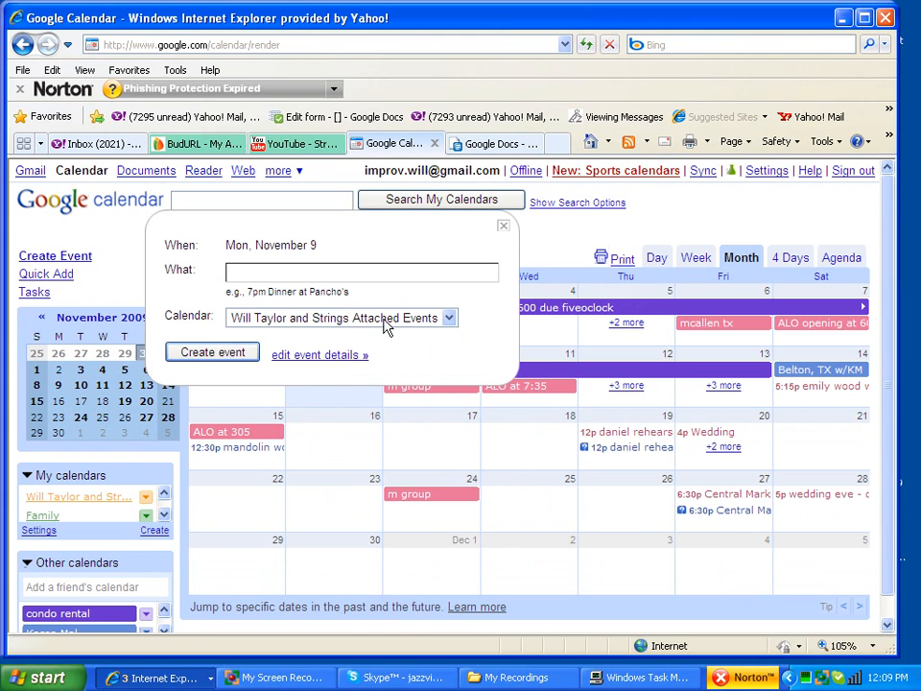
click(500, 231)
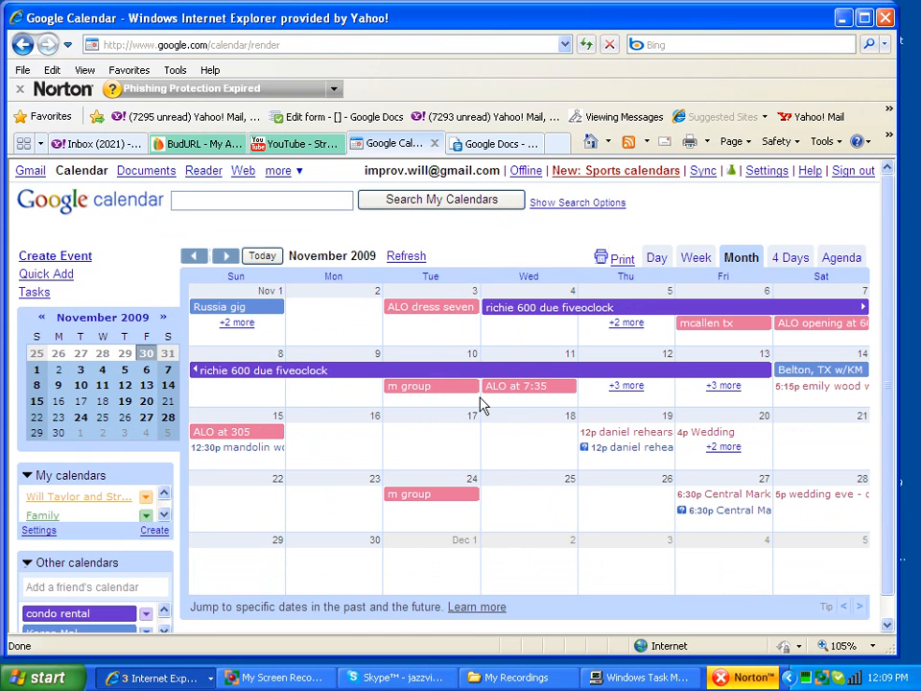
Open the details of the 7pm Private Party on November 12 and review its guest responses and description.
click(614, 389)
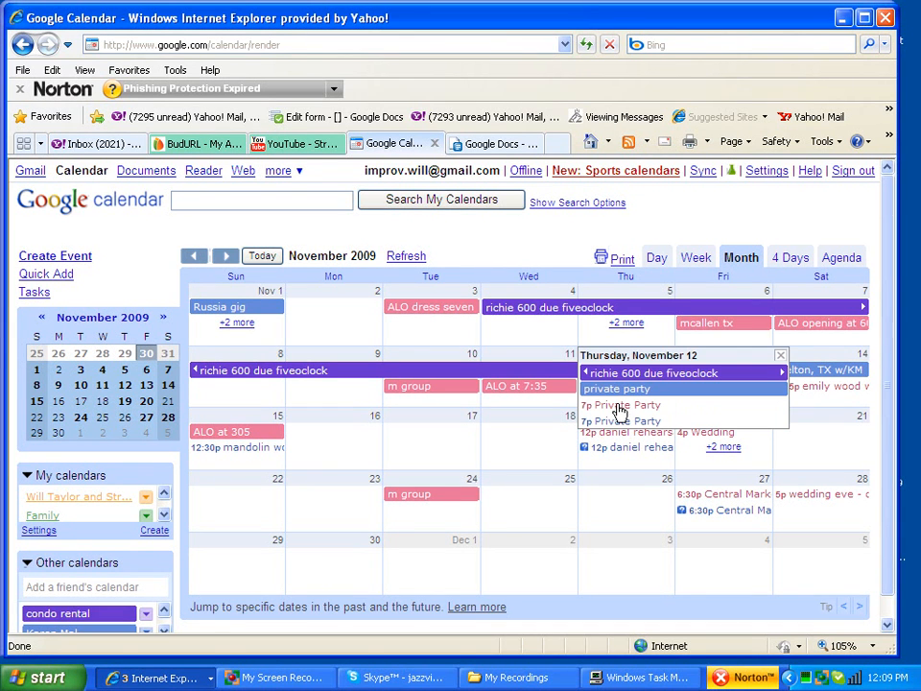
click(620, 411)
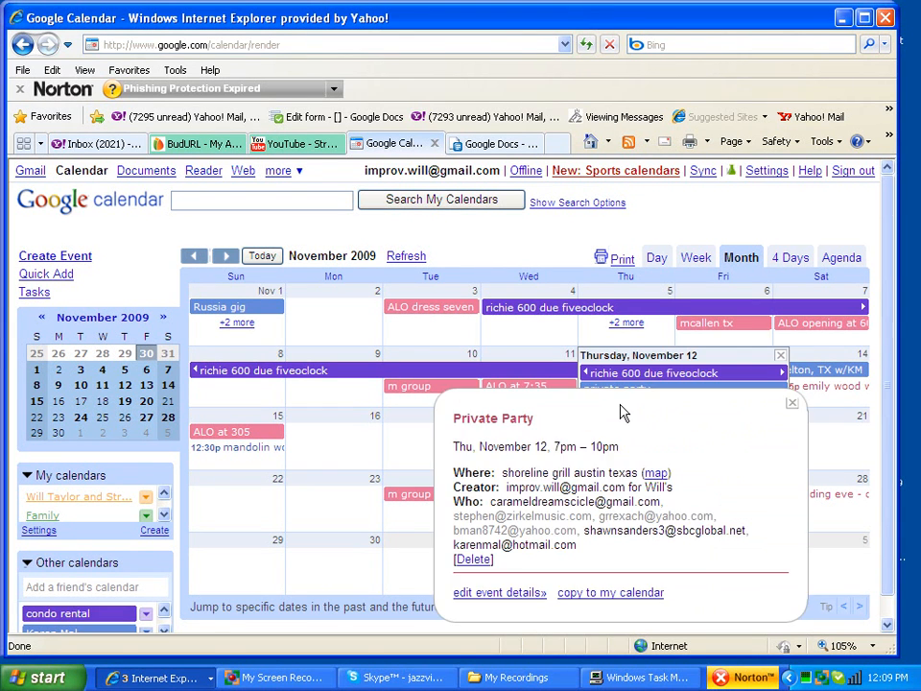
click(501, 593)
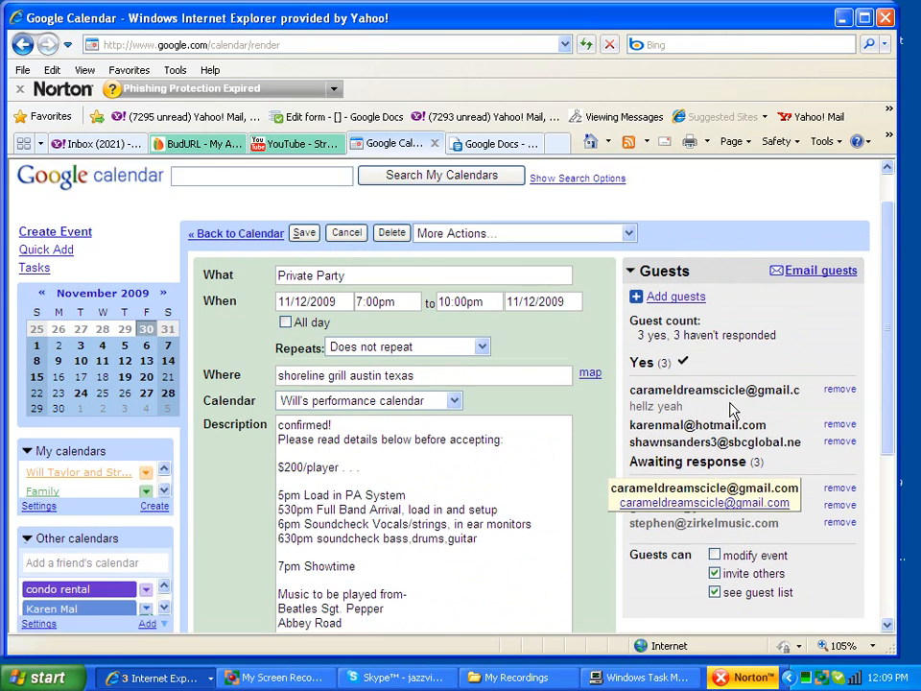
scroll(731, 407, down, 2)
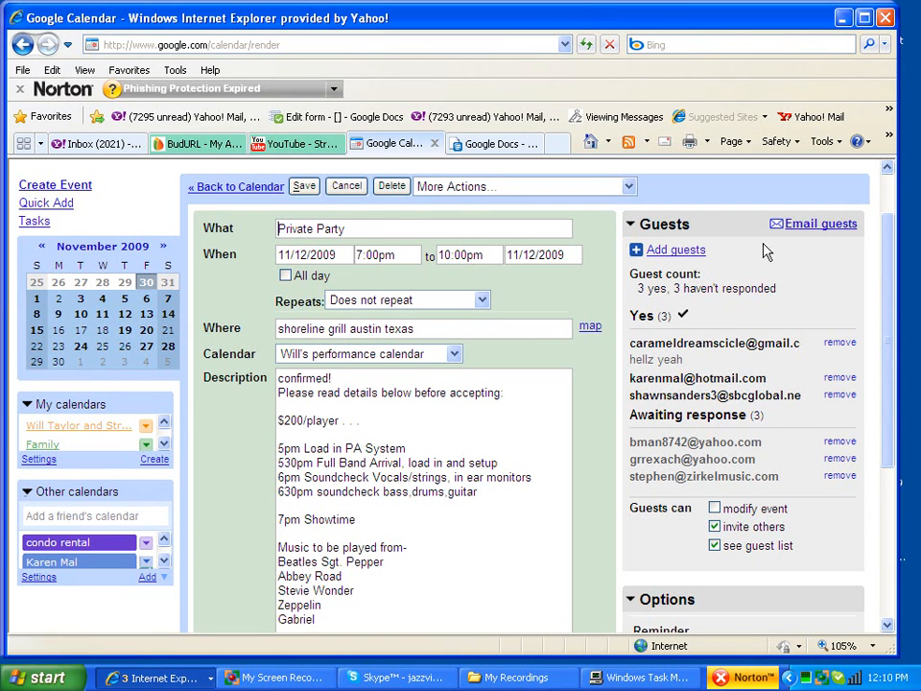
Start an email to only the Private Party guests awaiting response, discard it unsent, and return to the month calendar.
click(800, 226)
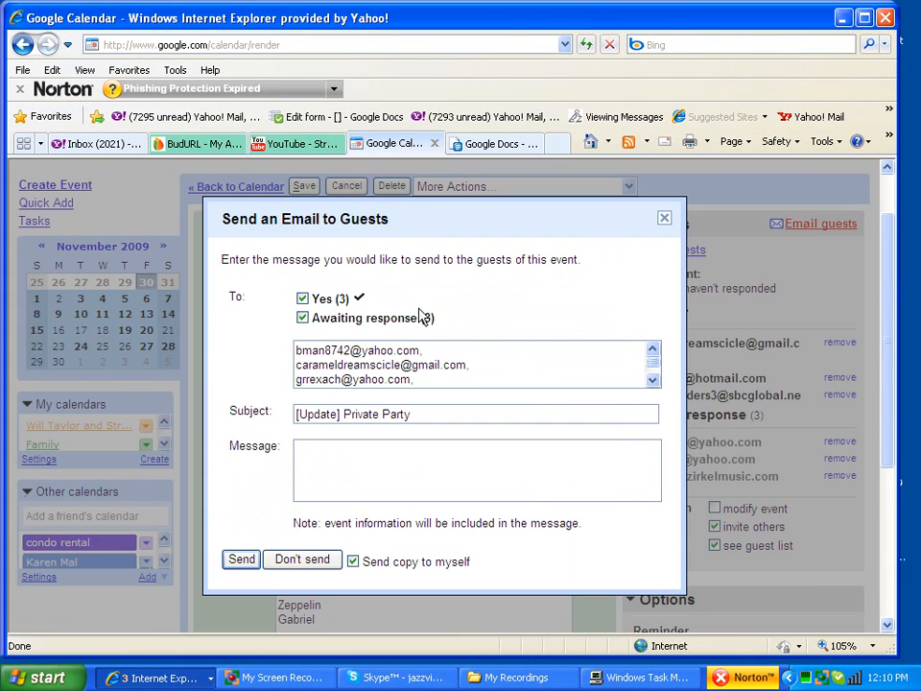
click(304, 299)
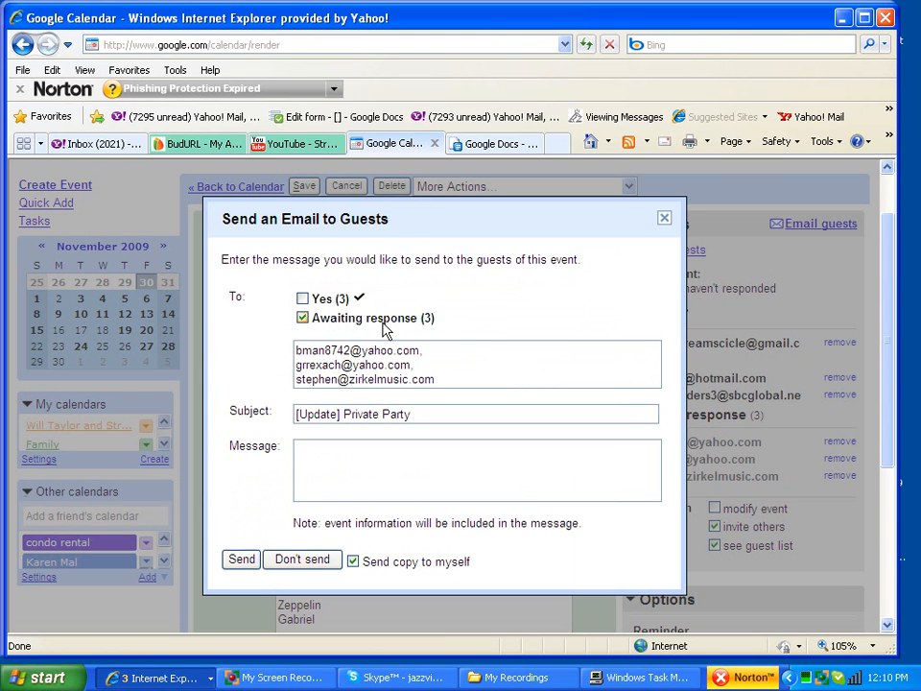
click(337, 484)
click(665, 218)
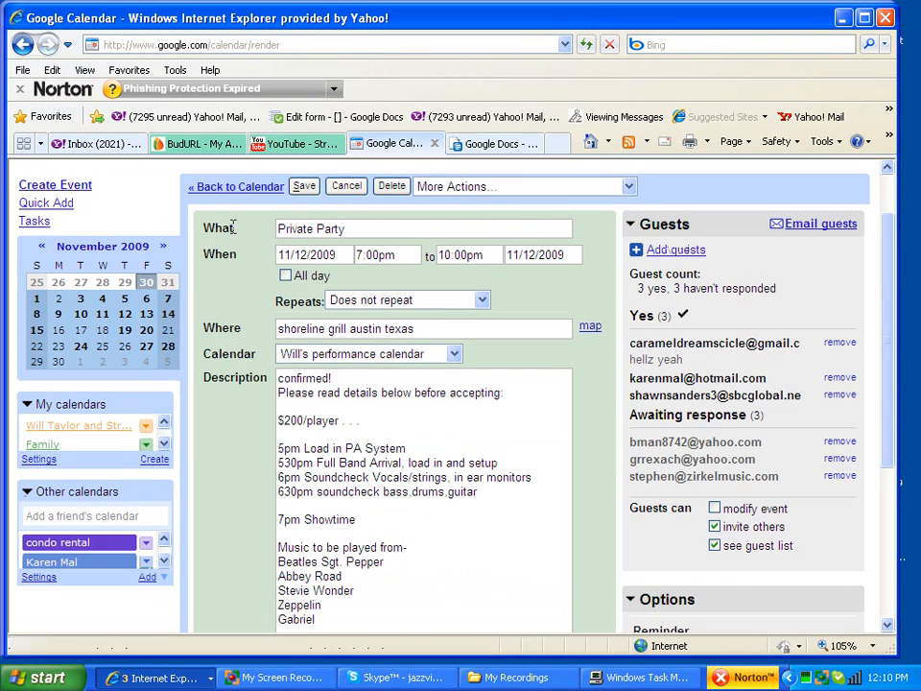
click(235, 186)
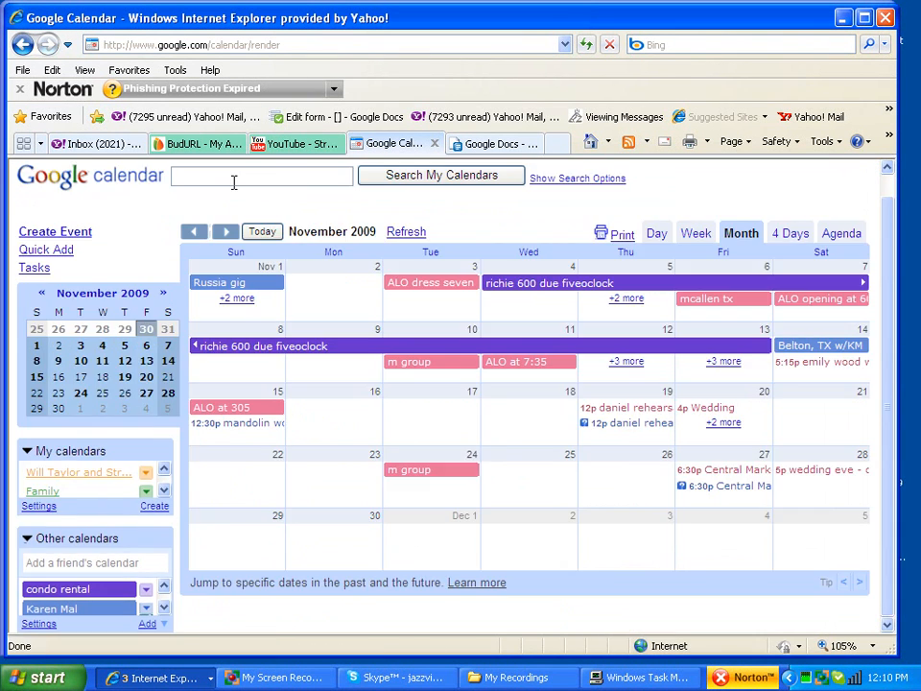